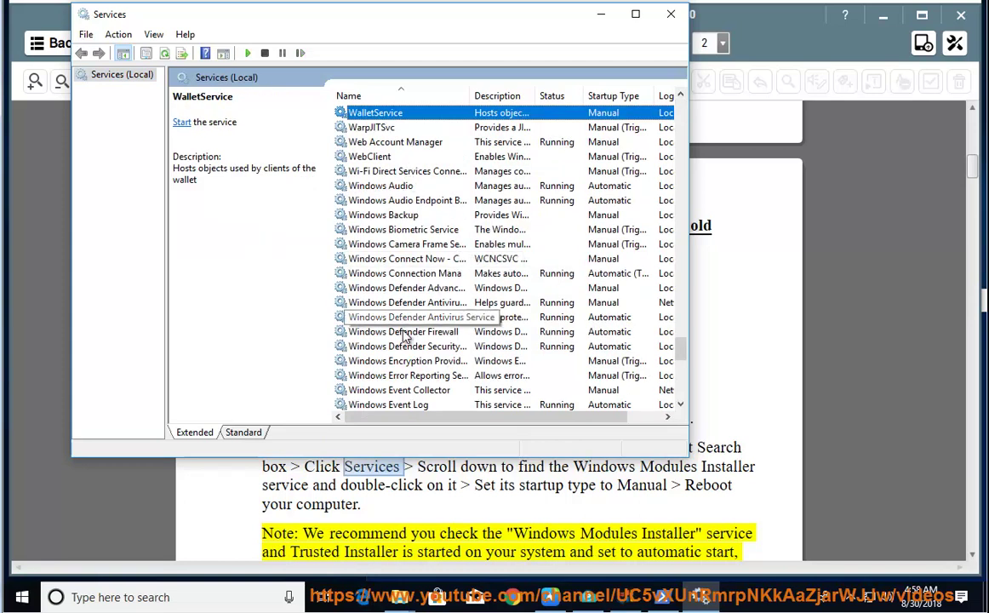
- Find the Windows Modules Installer service in the services list and open its properties
{"action": "scroll", "coordinate": [400, 341], "scroll_direction": "down", "scroll_amount": 3}
{"action": "left_click", "coordinate": [407, 334]}
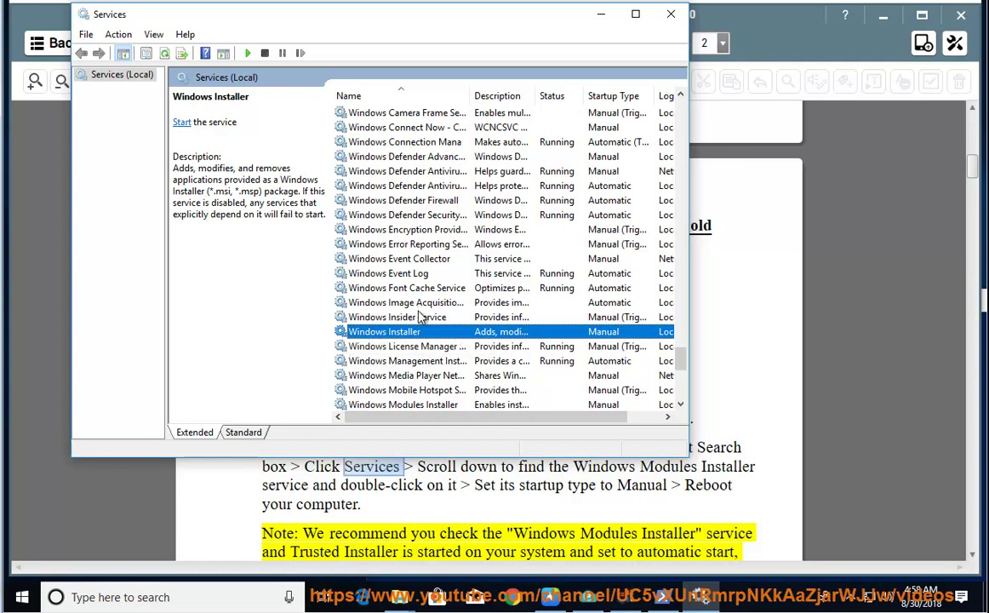
{"action": "left_click", "coordinate": [385, 302]}
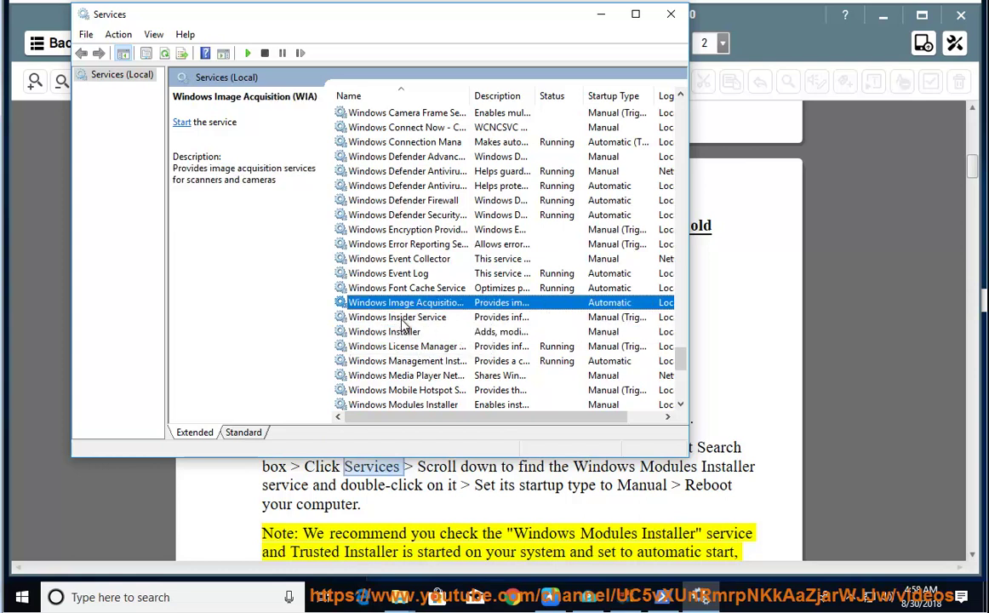
{"action": "scroll", "coordinate": [414, 318], "scroll_direction": "down", "scroll_amount": 2}
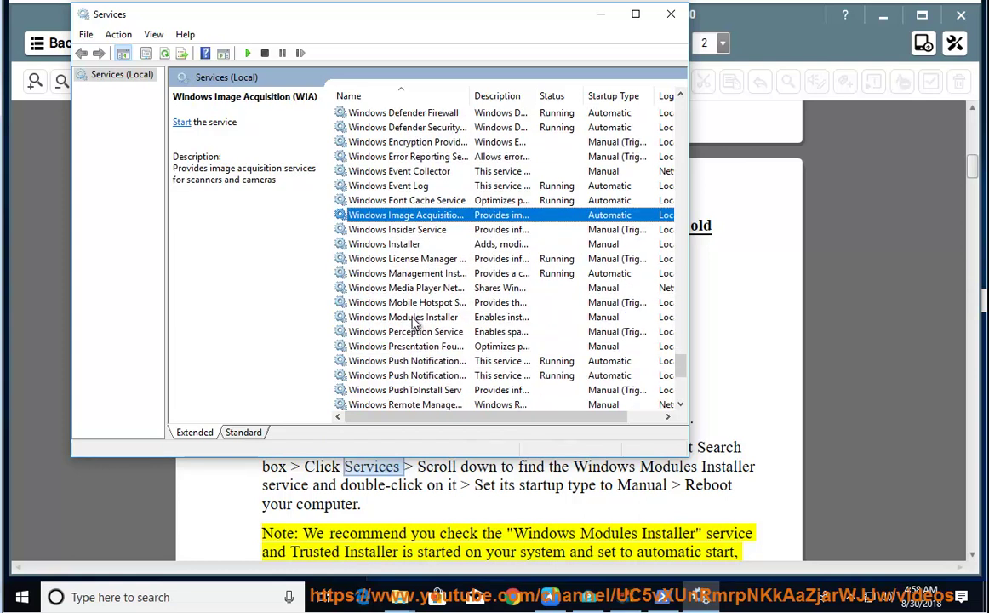
{"action": "left_click", "coordinate": [407, 289]}
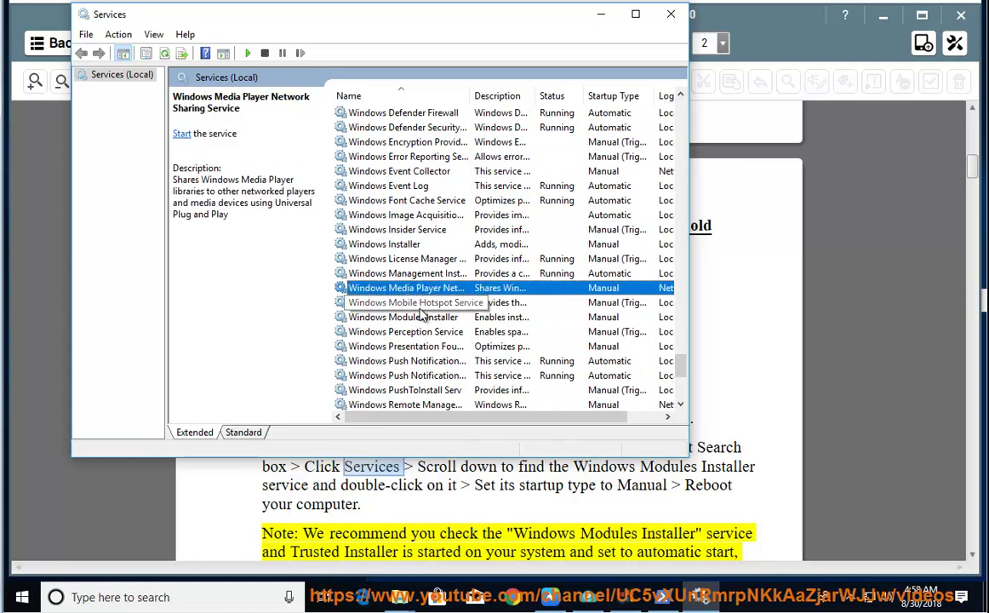
{"action": "left_click", "coordinate": [413, 319]}
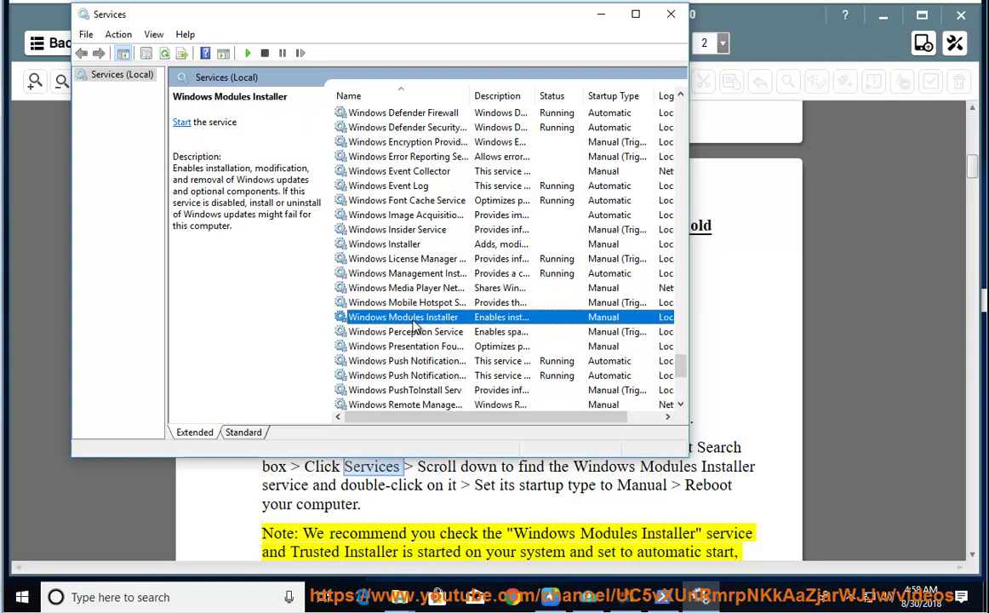
{"action": "double_click", "coordinate": [410, 321]}
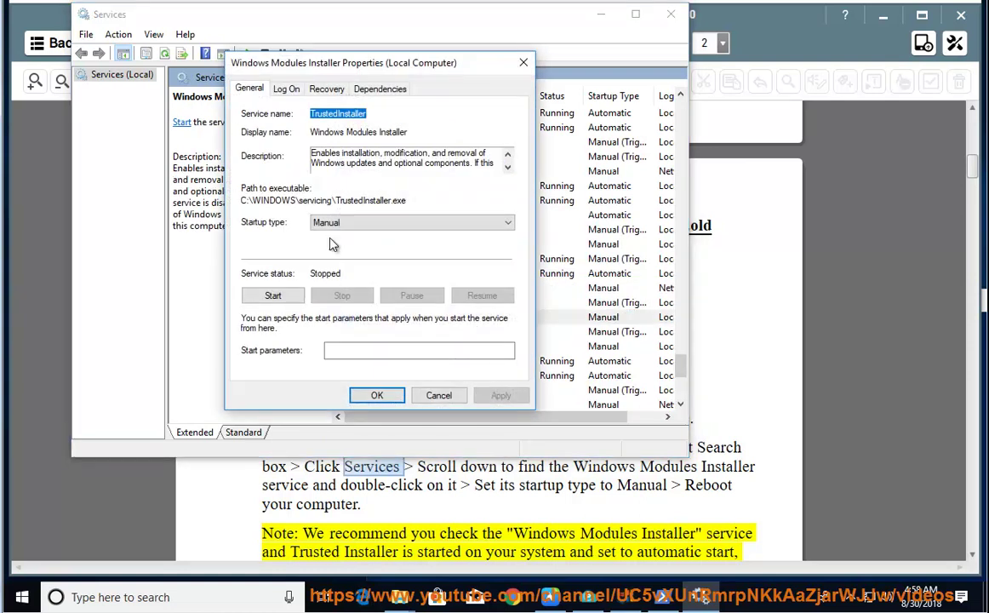
- Choose Manual as the Windows Modules Installer startup type, but close its properties without saving
{"action": "left_click", "coordinate": [374, 223]}
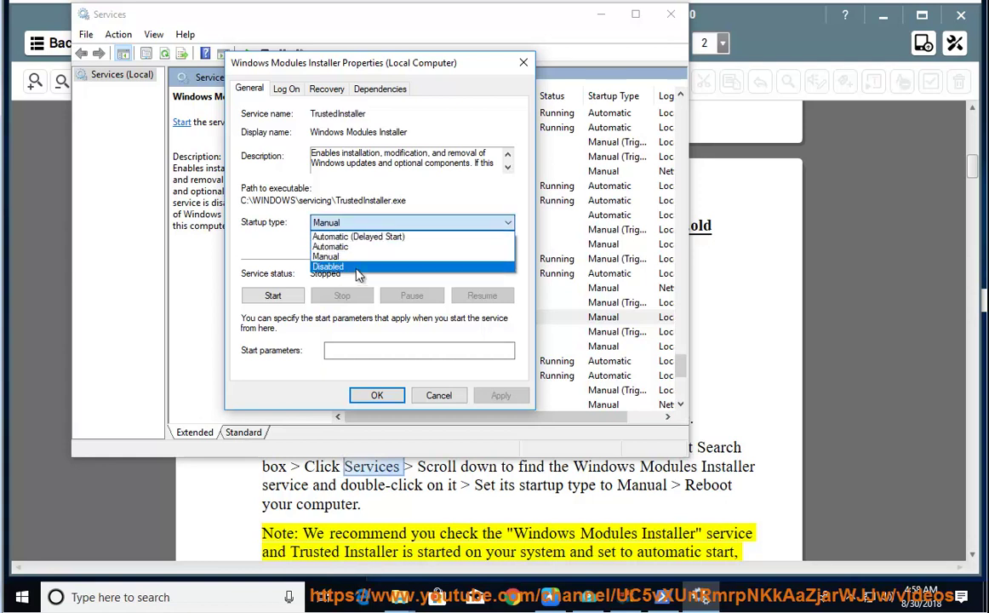
{"action": "left_click", "coordinate": [379, 258]}
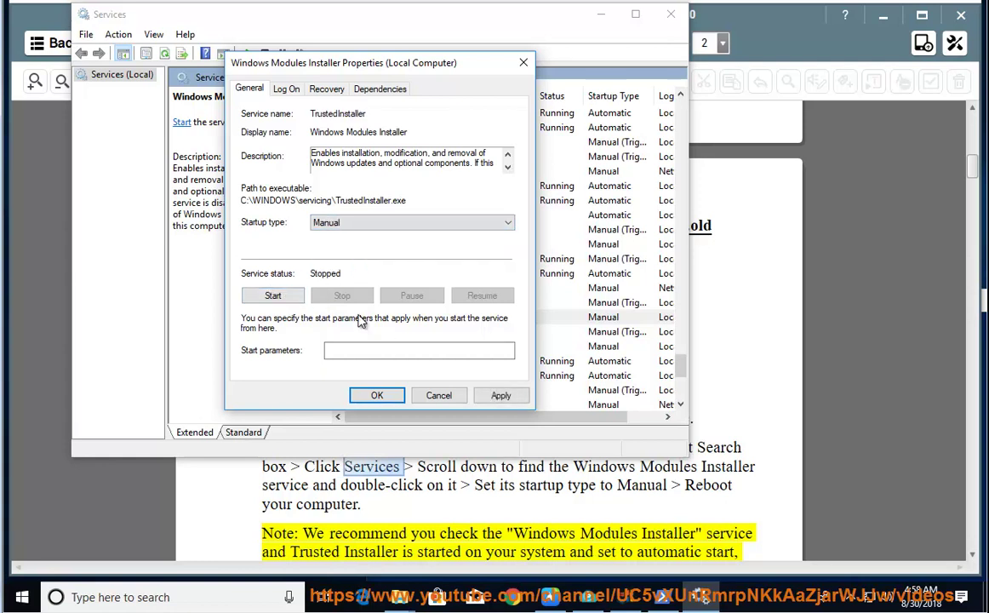
{"action": "left_click", "coordinate": [438, 397]}
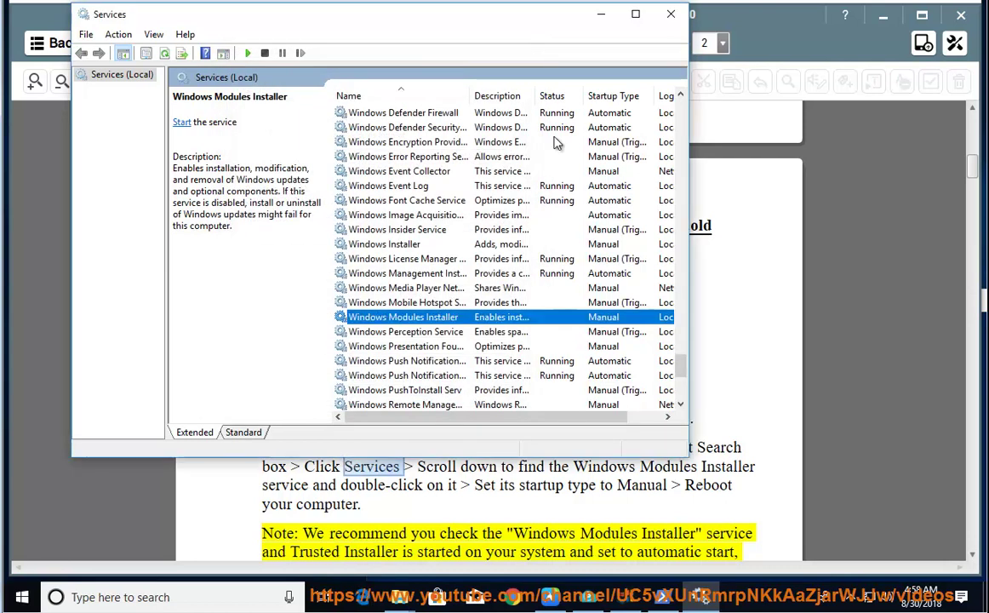
- Minimize the Services window, resume reading the guide aloud, and select the words "Trusted Installer" in the note
{"action": "left_click", "coordinate": [601, 14]}
{"action": "left_click", "coordinate": [317, 42]}
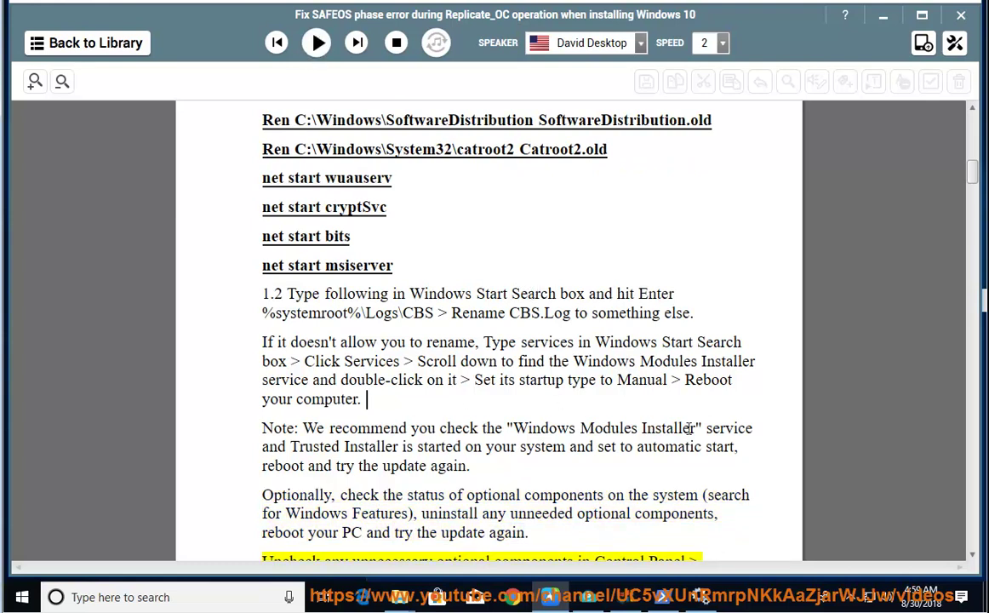
{"action": "left_click_drag", "start_coordinate": [302, 448], "coordinate": [379, 448]}
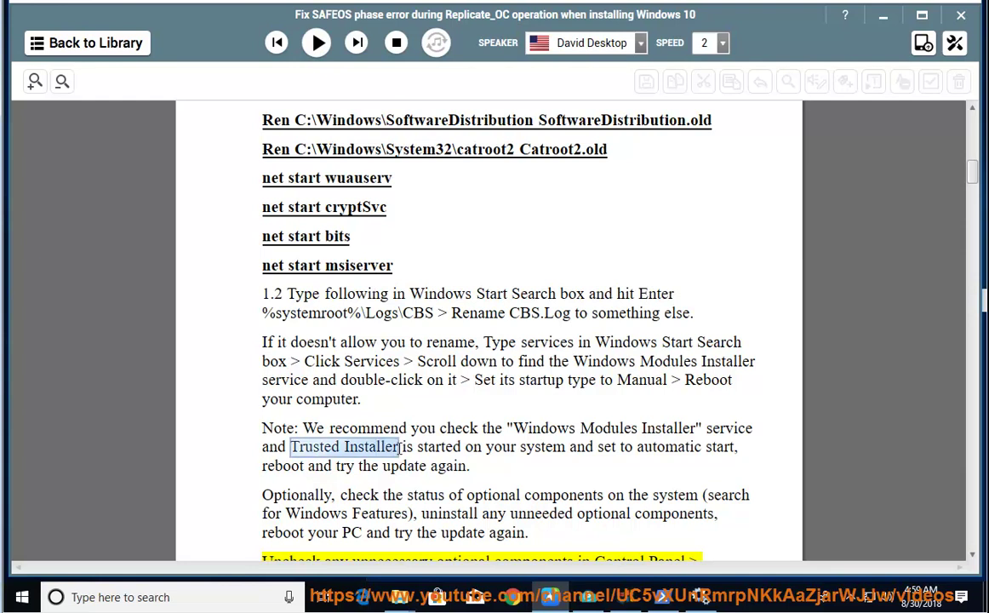
- Switch back to Services and search the services list for a Trusted Installer entry, checking the names starting with T
{"action": "key", "text": "alt+Tab"}
{"action": "left_click", "coordinate": [481, 361]}
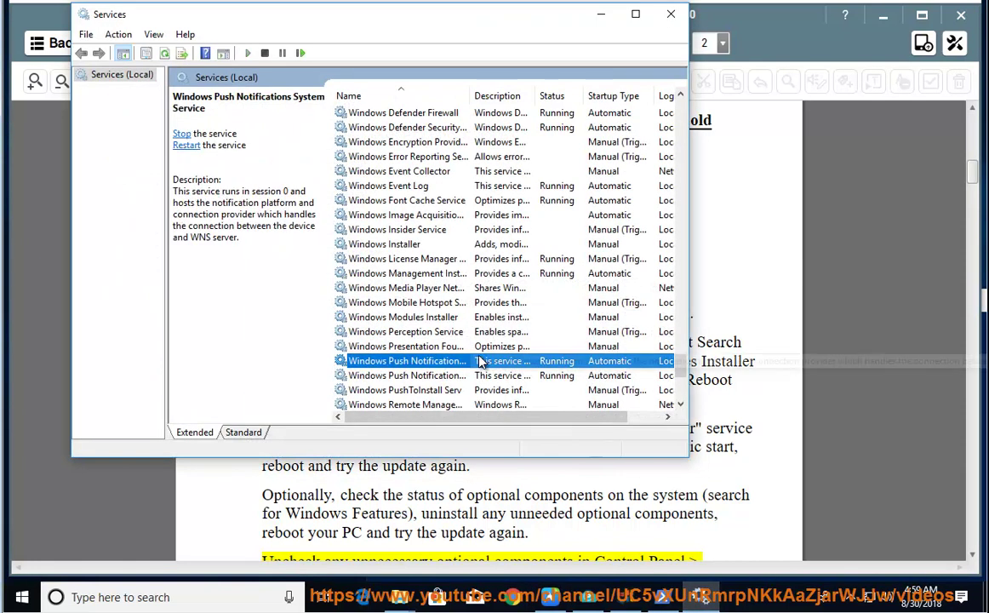
{"action": "key", "text": "t"}
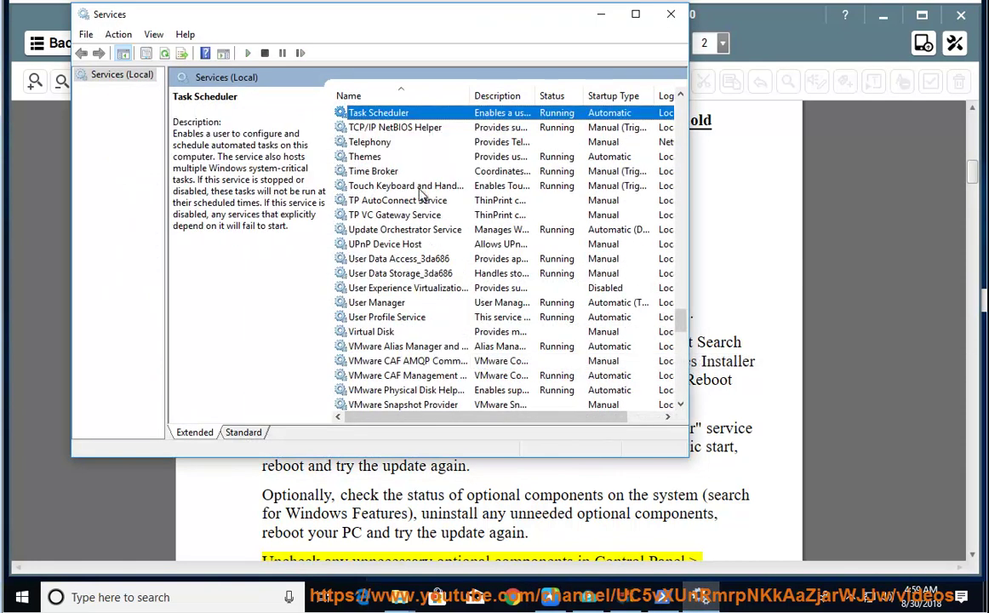
{"action": "scroll", "coordinate": [405, 324], "scroll_direction": "down", "scroll_amount": 10}
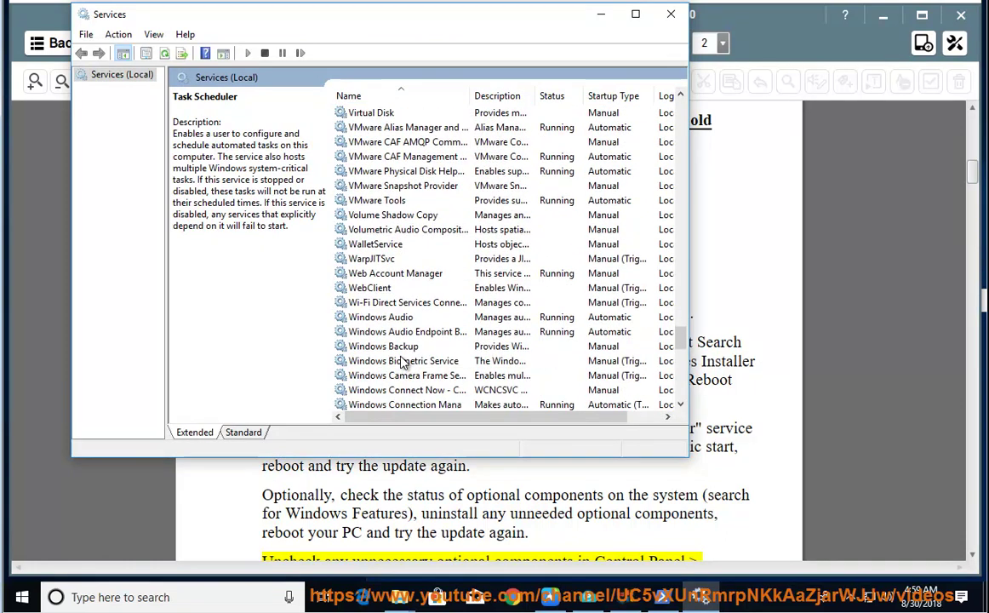
{"action": "scroll", "coordinate": [405, 372], "scroll_direction": "down", "scroll_amount": 5}
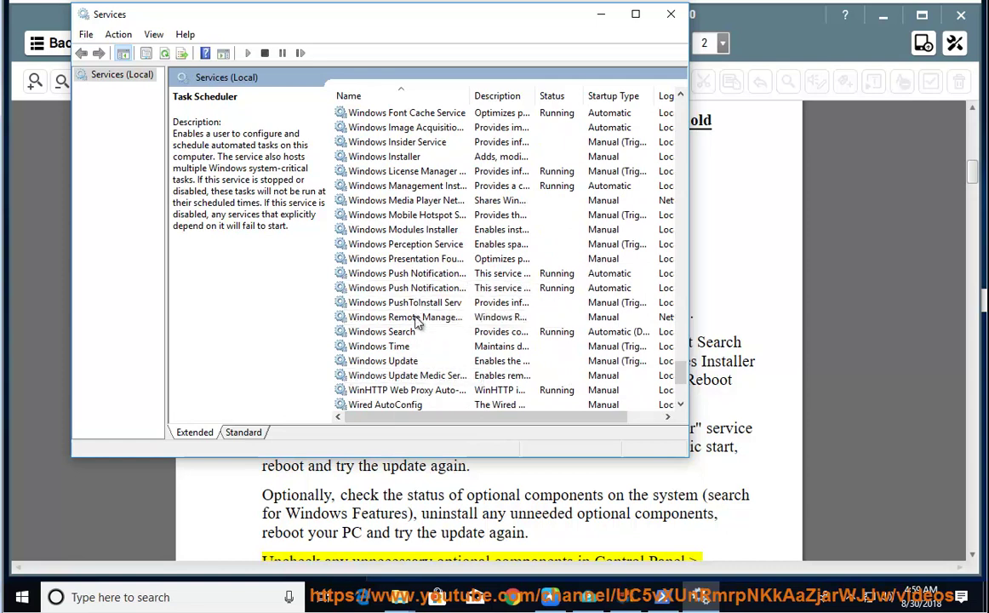
{"action": "left_click", "coordinate": [410, 331]}
{"action": "scroll", "coordinate": [414, 340], "scroll_direction": "up", "scroll_amount": 6}
{"action": "scroll", "coordinate": [417, 351], "scroll_direction": "up", "scroll_amount": 4}
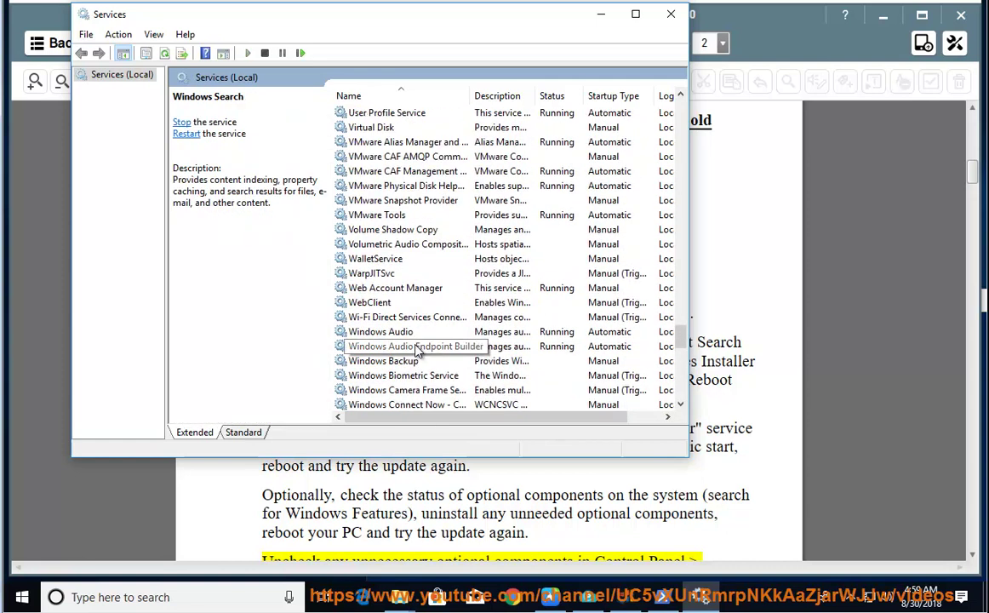
{"action": "key", "text": "t"}
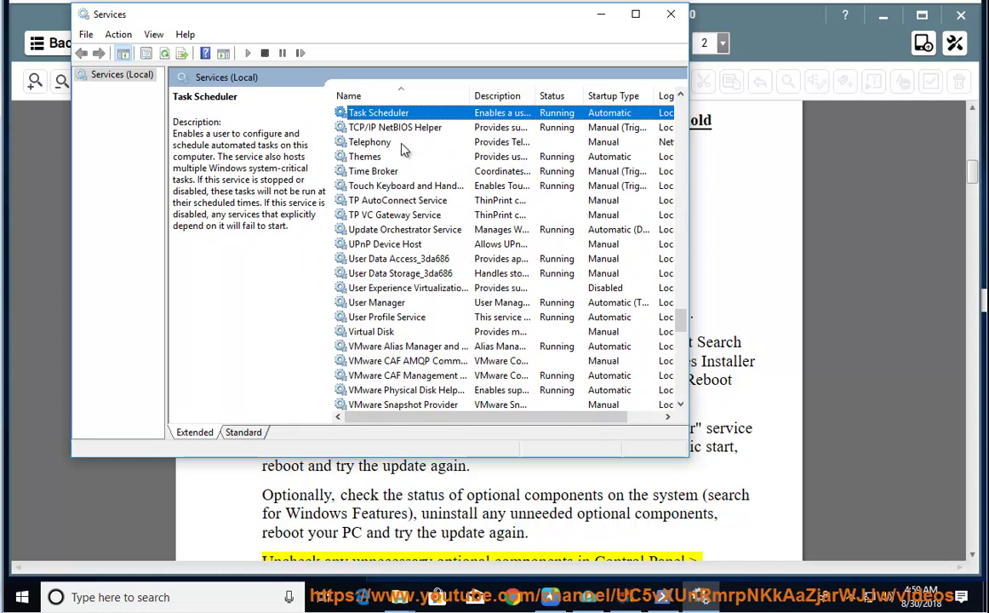
{"action": "scroll", "coordinate": [398, 264], "scroll_direction": "up", "scroll_amount": 2}
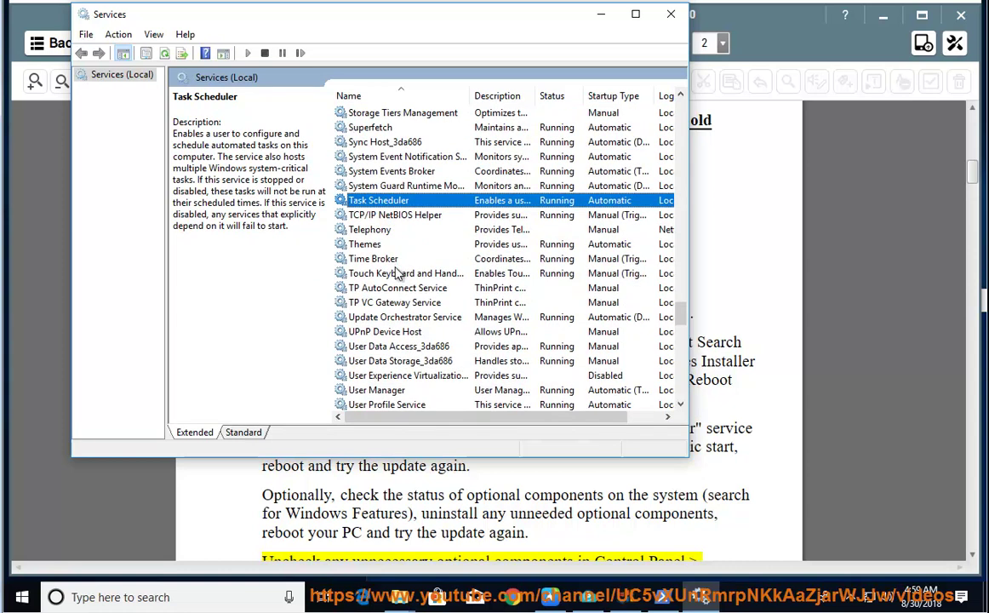
- Minimize the Services window and resume reading the guide aloud from the paragraph on optional components
{"action": "left_click", "coordinate": [601, 13]}
{"action": "left_click", "coordinate": [576, 466]}
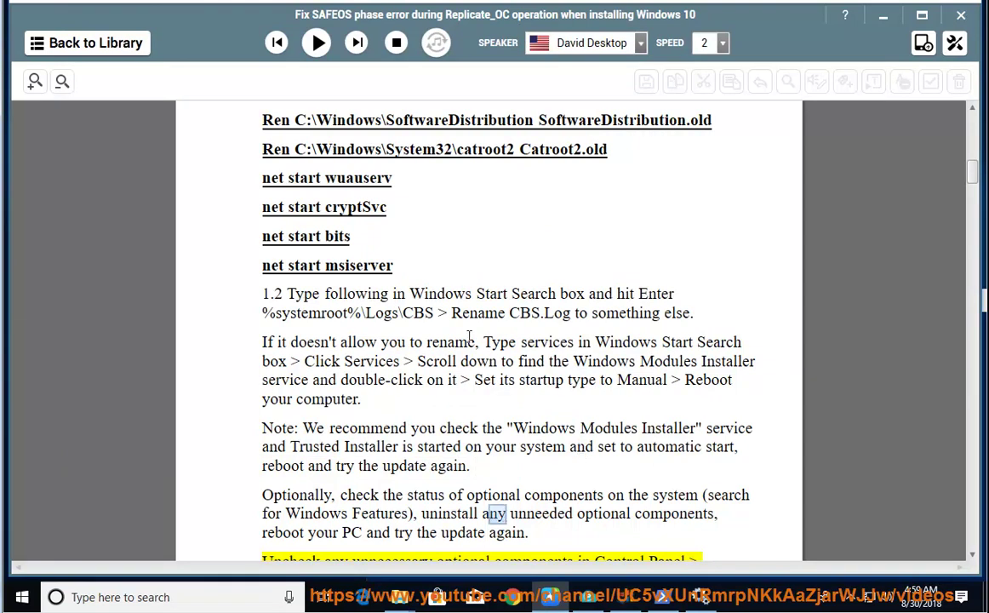
{"action": "left_click", "coordinate": [316, 42]}
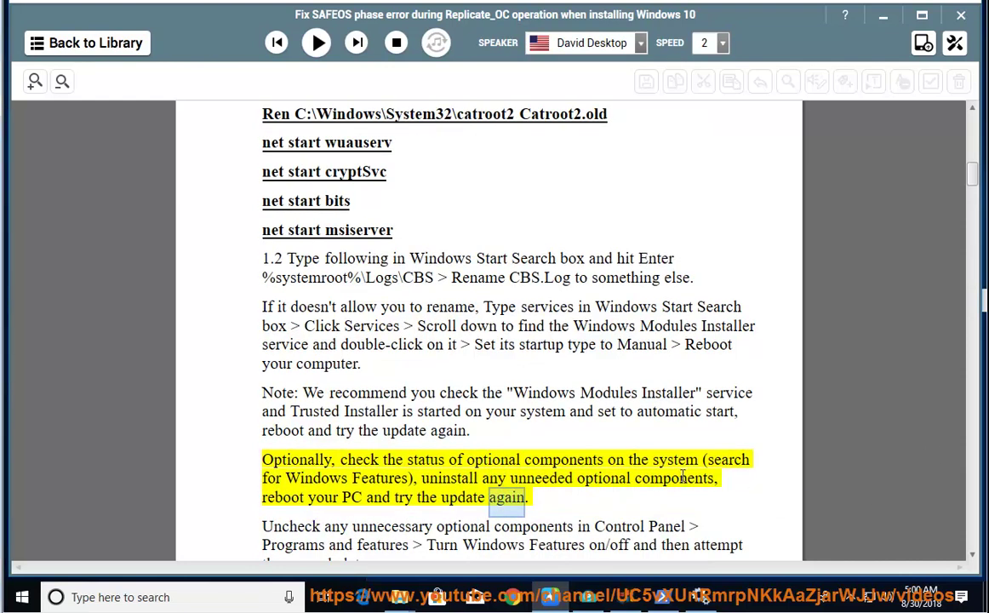
- Open Control Panel through a Windows search for "CON" and bring up the dialog for turning Windows features on or off
{"action": "left_click", "coordinate": [145, 598]}
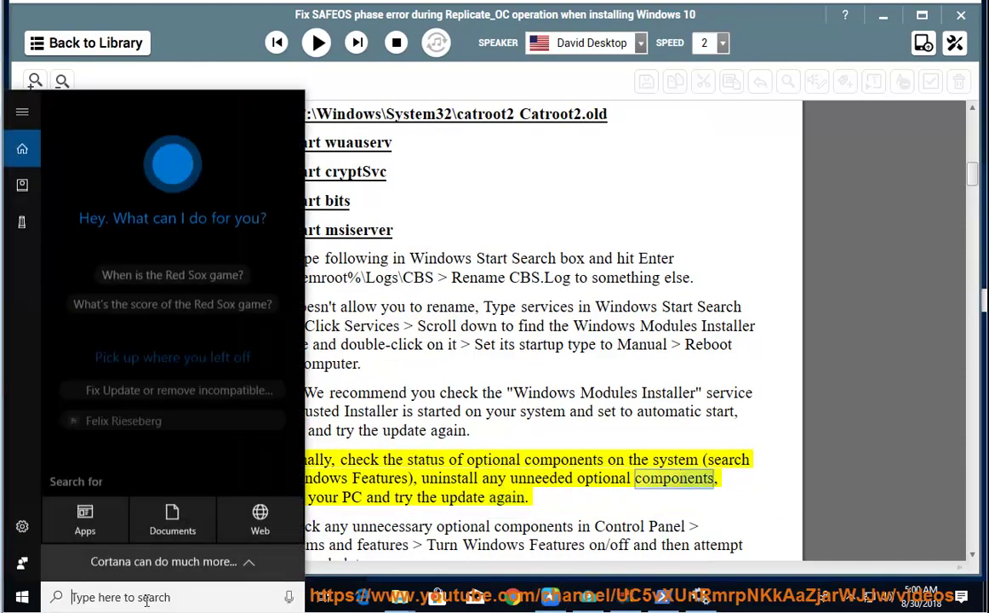
{"action": "type", "text": "CON"}
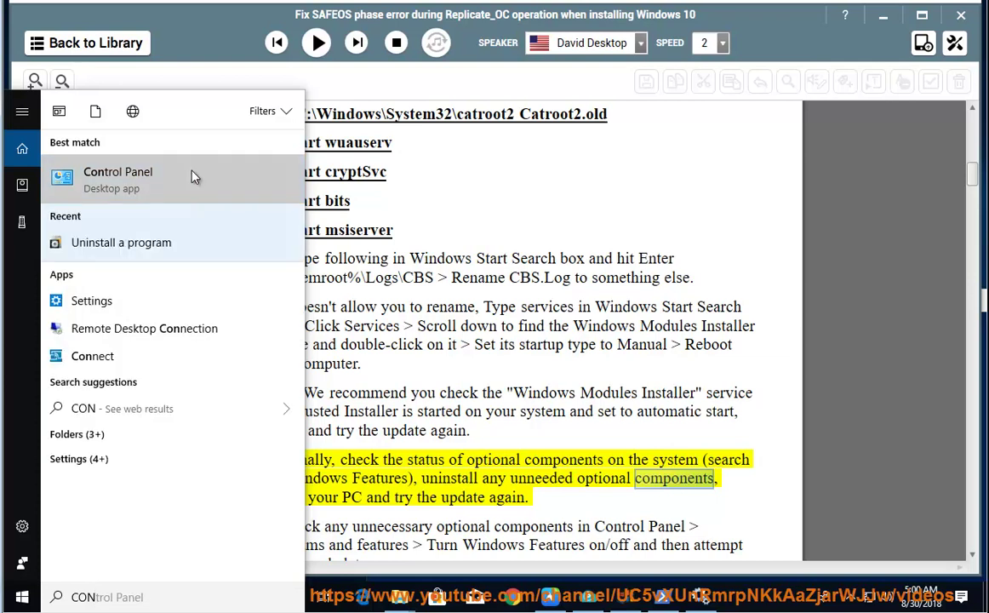
{"action": "left_click", "coordinate": [193, 176]}
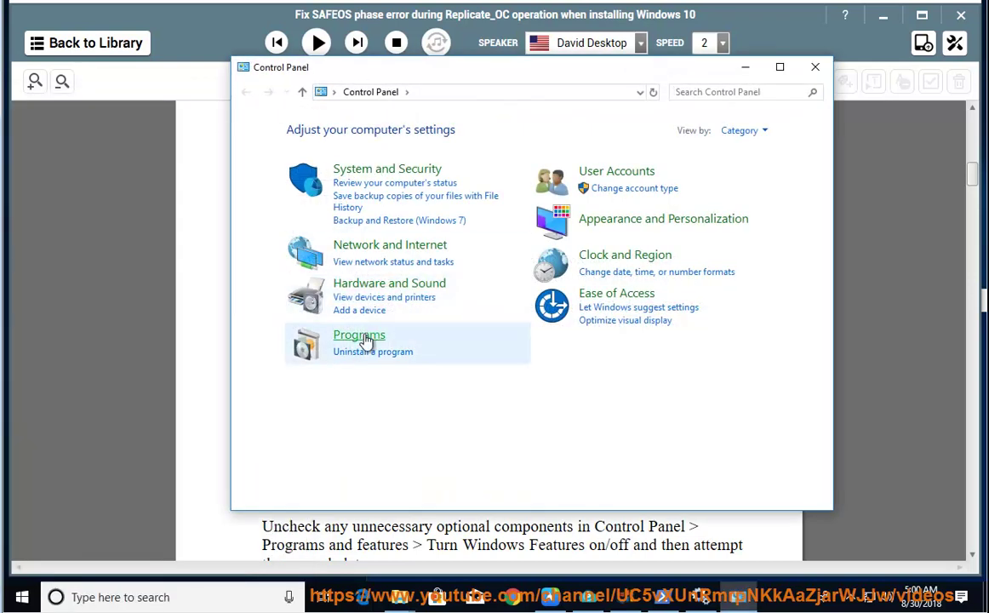
{"action": "left_click", "coordinate": [366, 338]}
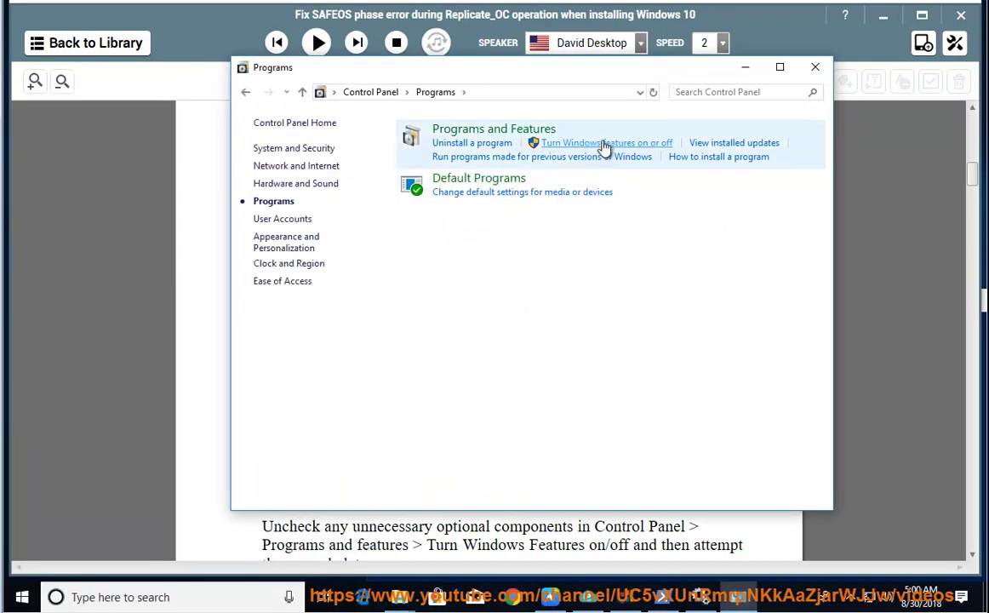
{"action": "left_click", "coordinate": [604, 143]}
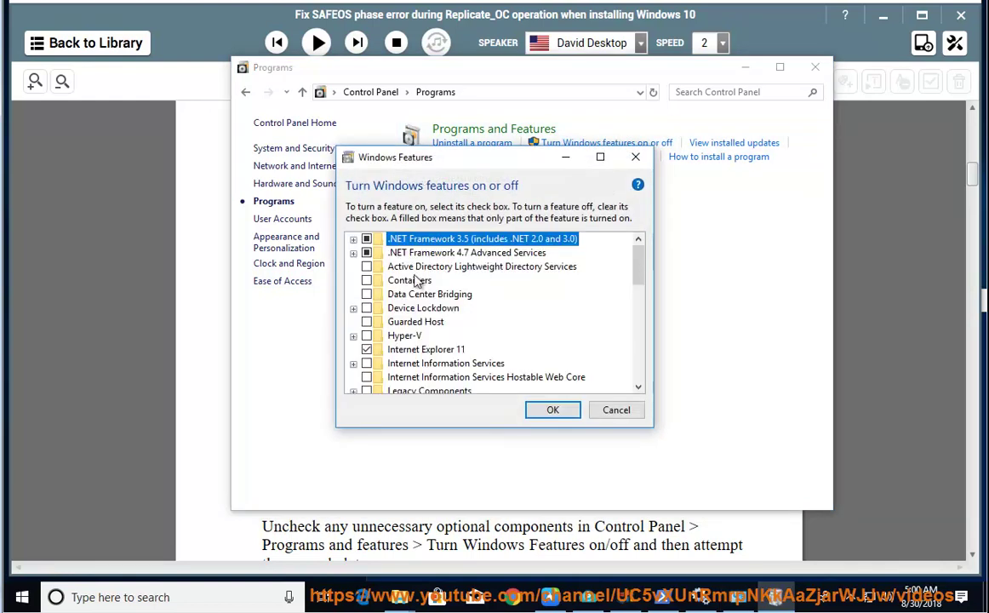
- Turn off Internet Explorer 11 in the Windows Features list, review the remaining features, and discard the changes
{"action": "left_click", "coordinate": [366, 239]}
{"action": "left_click_drag", "start_coordinate": [640, 258], "coordinate": [640, 270]}
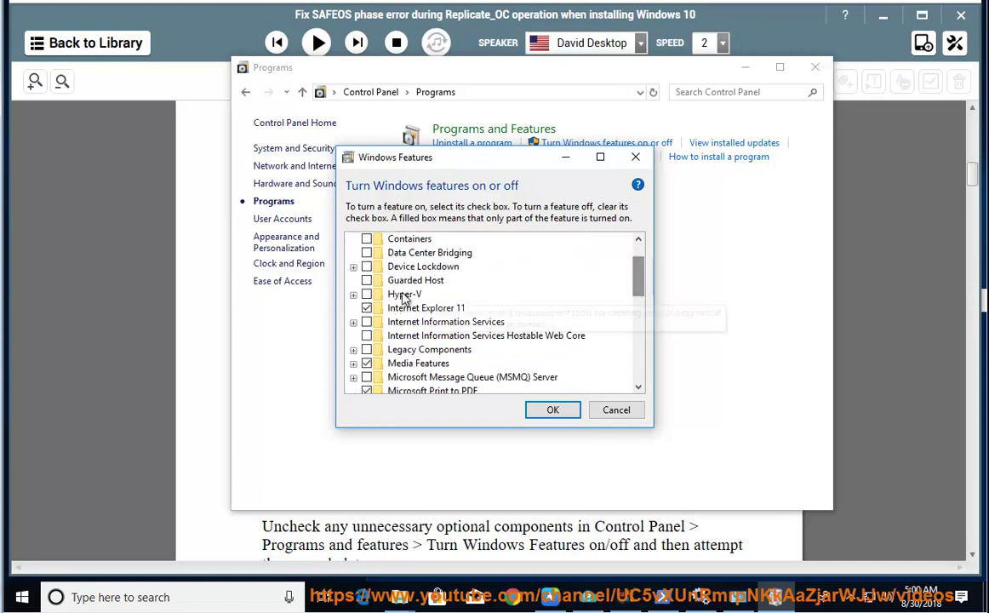
{"action": "left_click", "coordinate": [366, 308]}
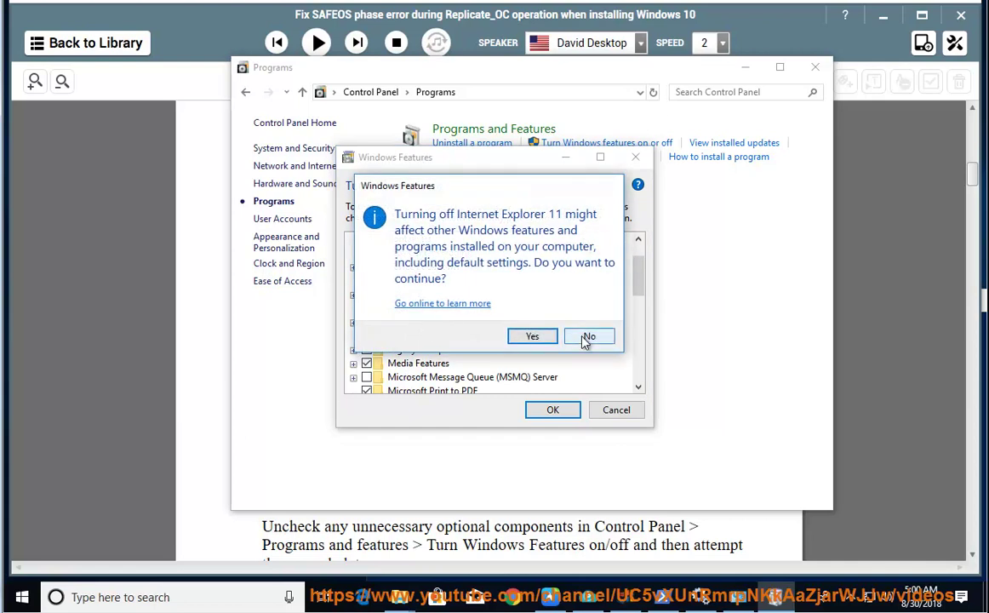
{"action": "left_click", "coordinate": [533, 337]}
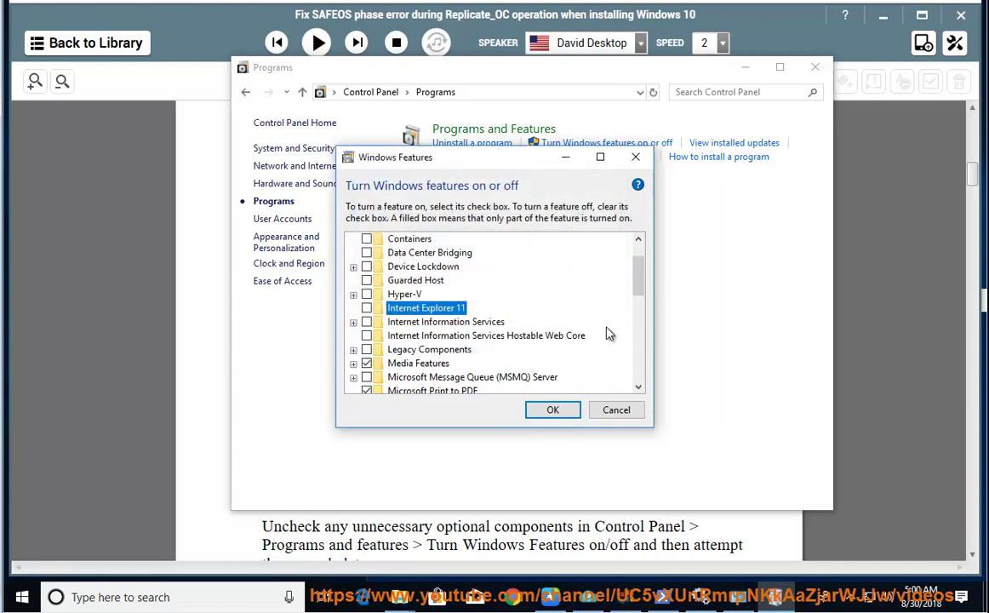
{"action": "left_click_drag", "start_coordinate": [647, 282], "coordinate": [640, 358]}
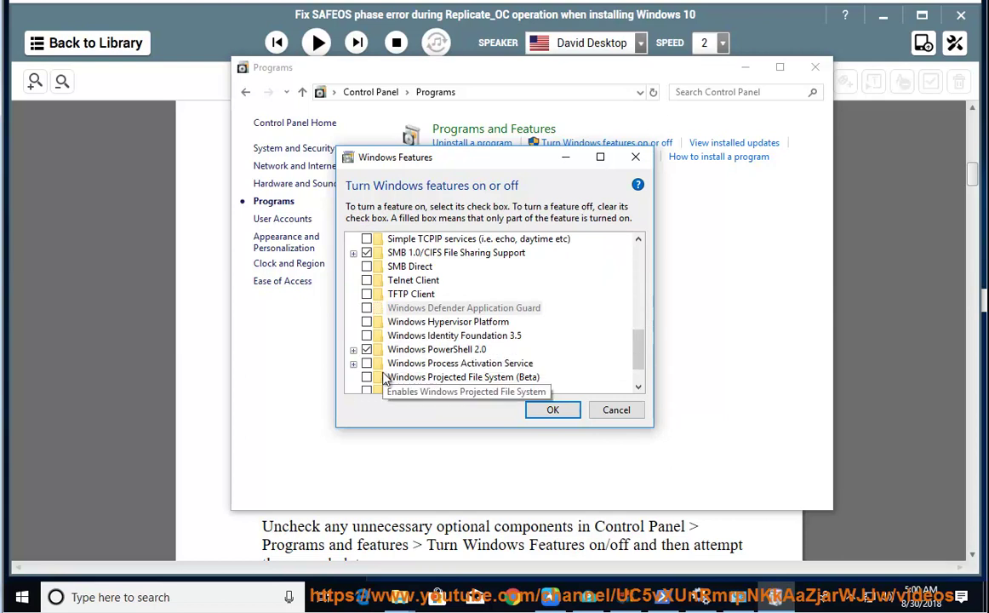
{"action": "left_click", "coordinate": [616, 410]}
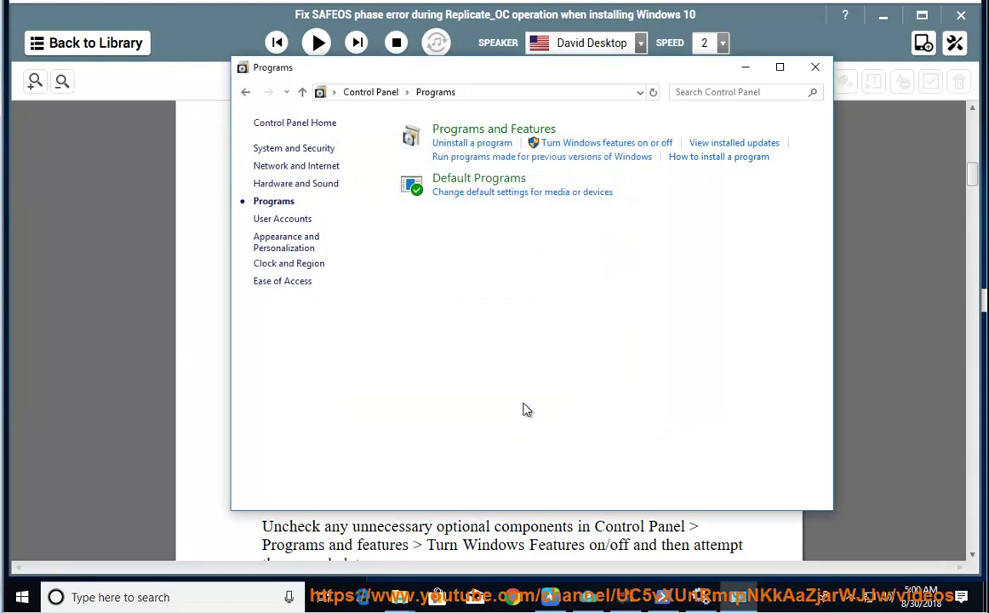
- Close Control Panel and play the guide aloud up to item 1.2.2 on creating a new administrator account, pausing there
{"action": "left_click", "coordinate": [813, 66]}
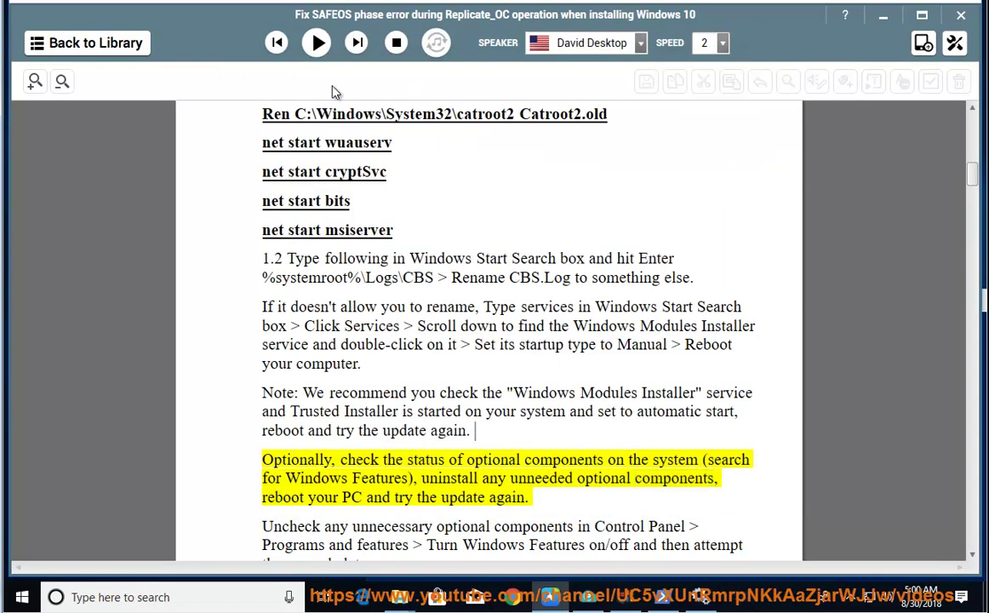
{"action": "left_click", "coordinate": [316, 44]}
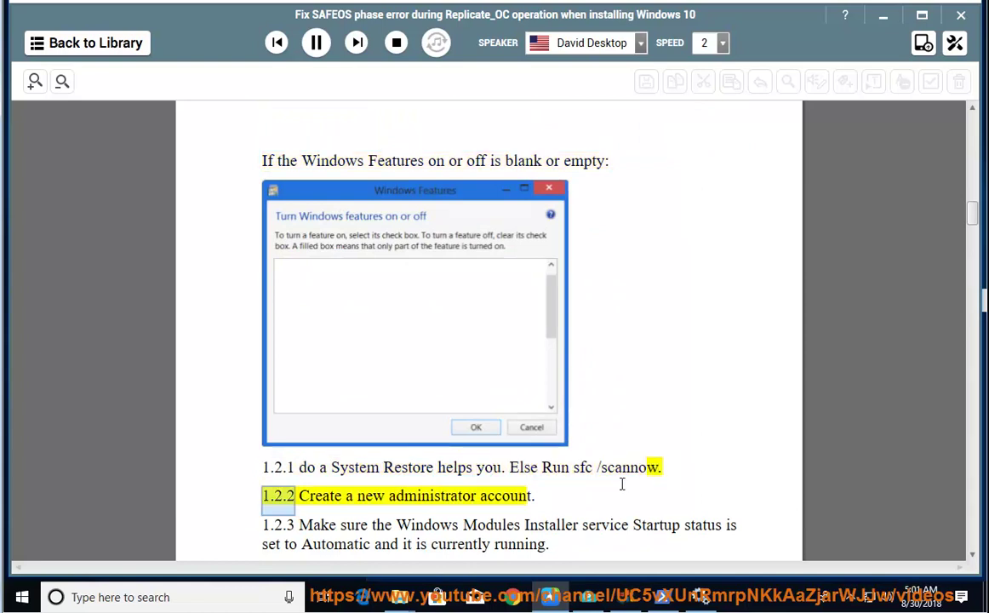
{"action": "left_click", "coordinate": [316, 43]}
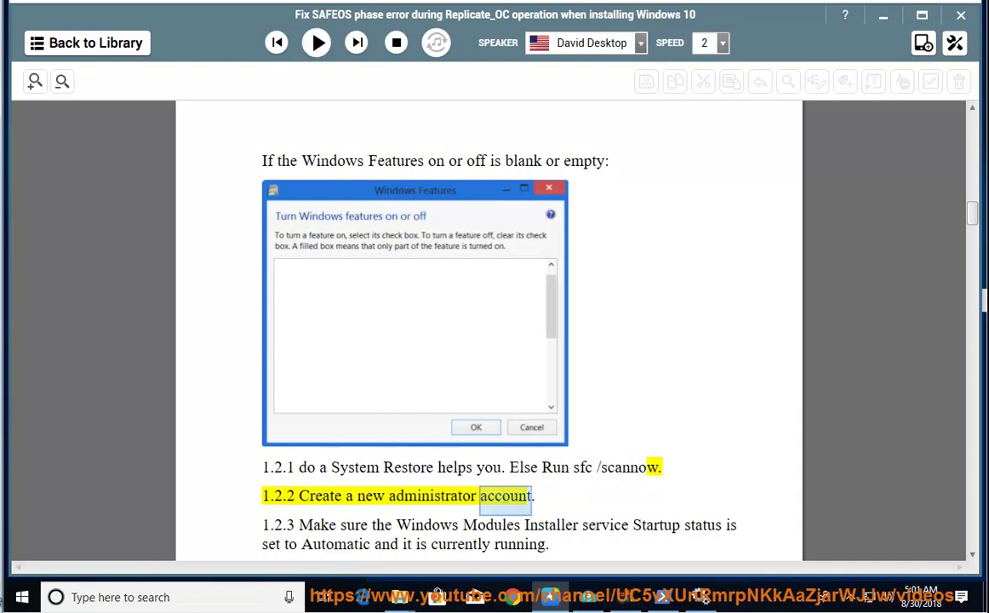
- In the account settings for Family & other people, start adding a person to this PC without sign-in information or a Microsoft account
{"action": "key", "text": "super"}
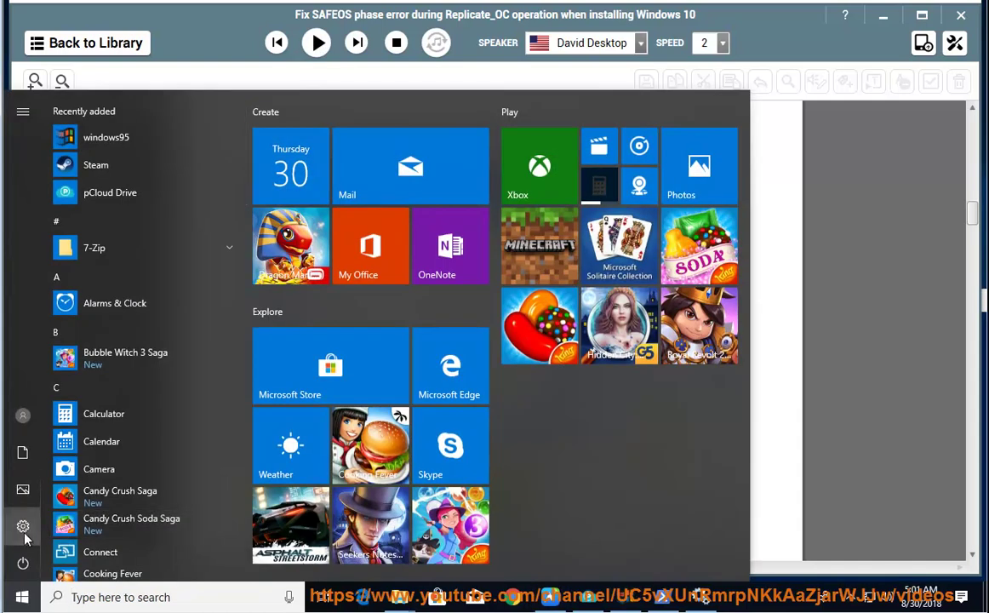
{"action": "left_click", "coordinate": [23, 527]}
{"action": "scroll", "coordinate": [472, 418], "scroll_direction": "down", "scroll_amount": 3}
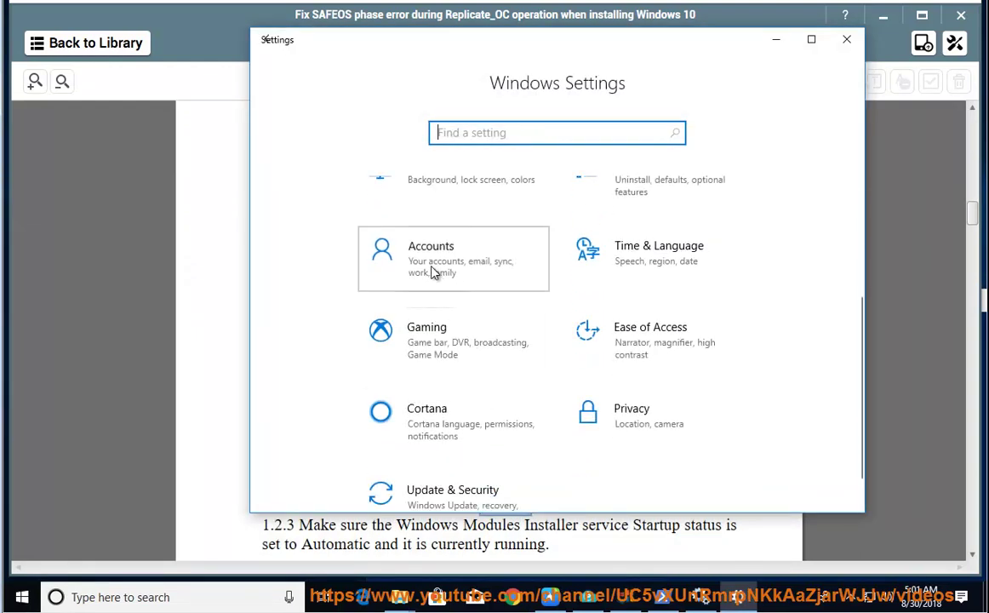
{"action": "left_click", "coordinate": [438, 270]}
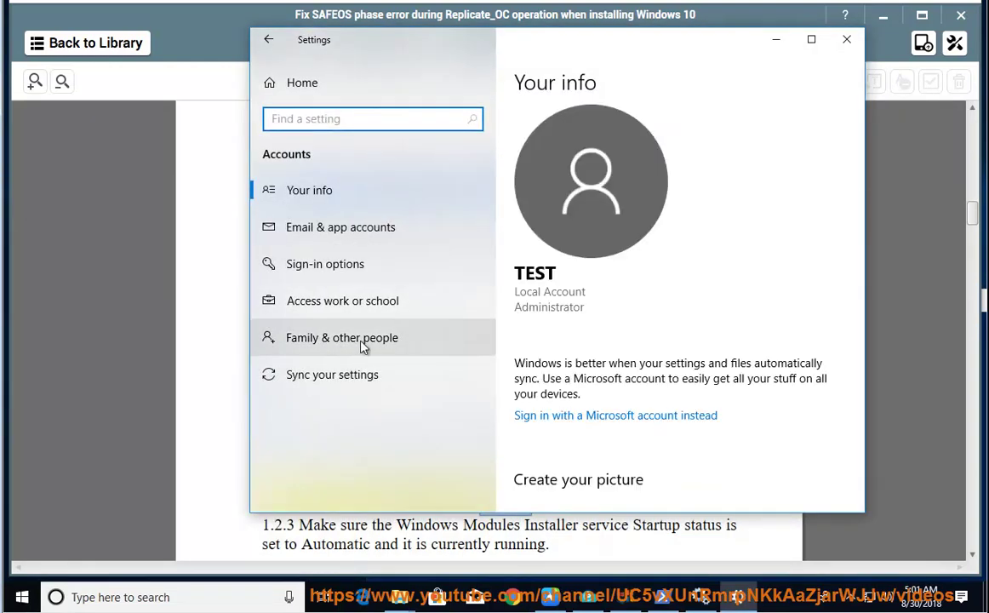
{"action": "left_click", "coordinate": [339, 344]}
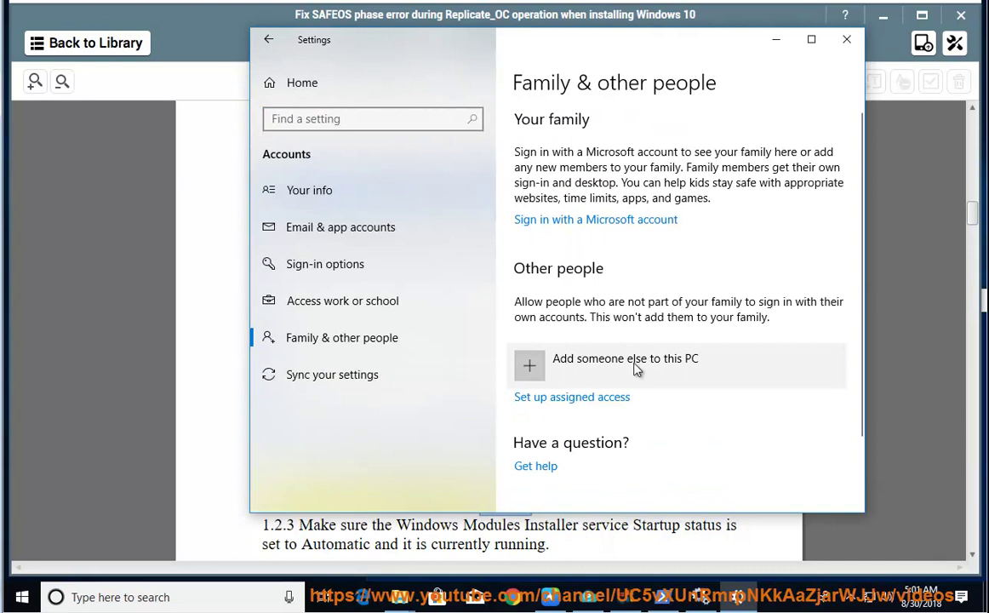
{"action": "left_click", "coordinate": [591, 367]}
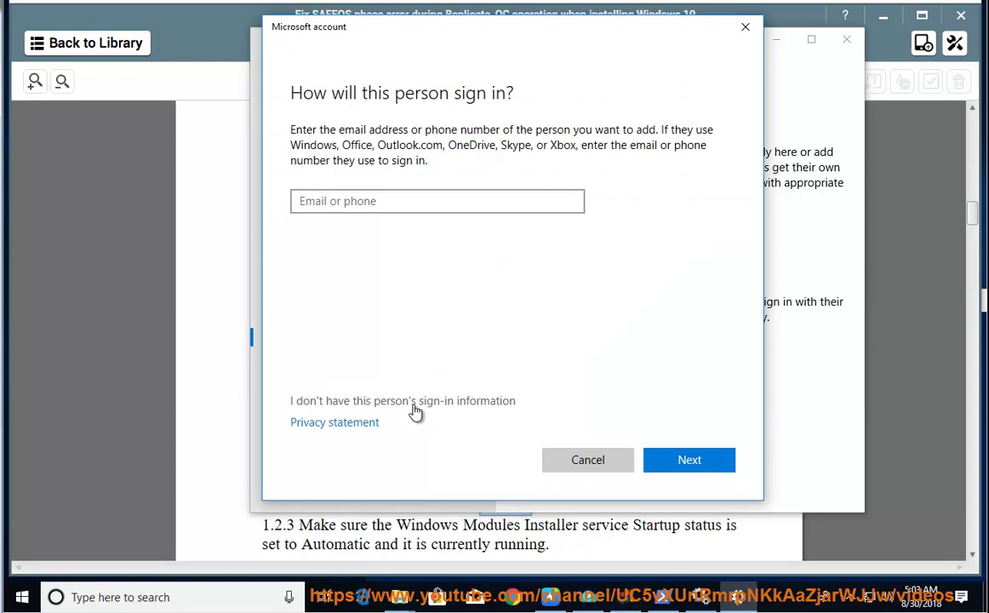
{"action": "left_click", "coordinate": [413, 406]}
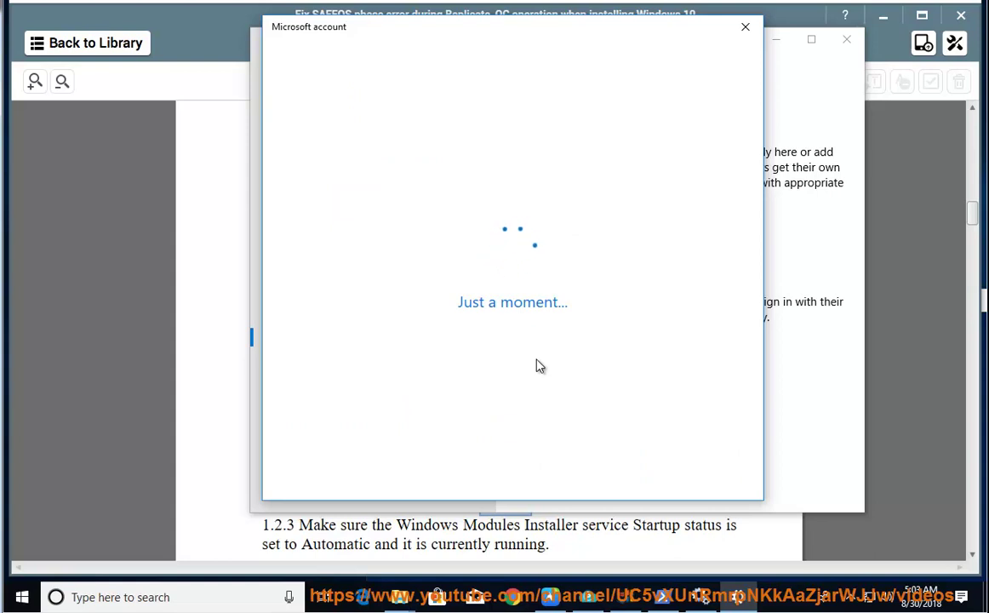
{"action": "left_click", "coordinate": [464, 423]}
- Name the new local account TEST2, enter and confirm the account password, and look over the required security questions
{"action": "type", "text": "TEST2"}
{"action": "left_click", "coordinate": [372, 274]}
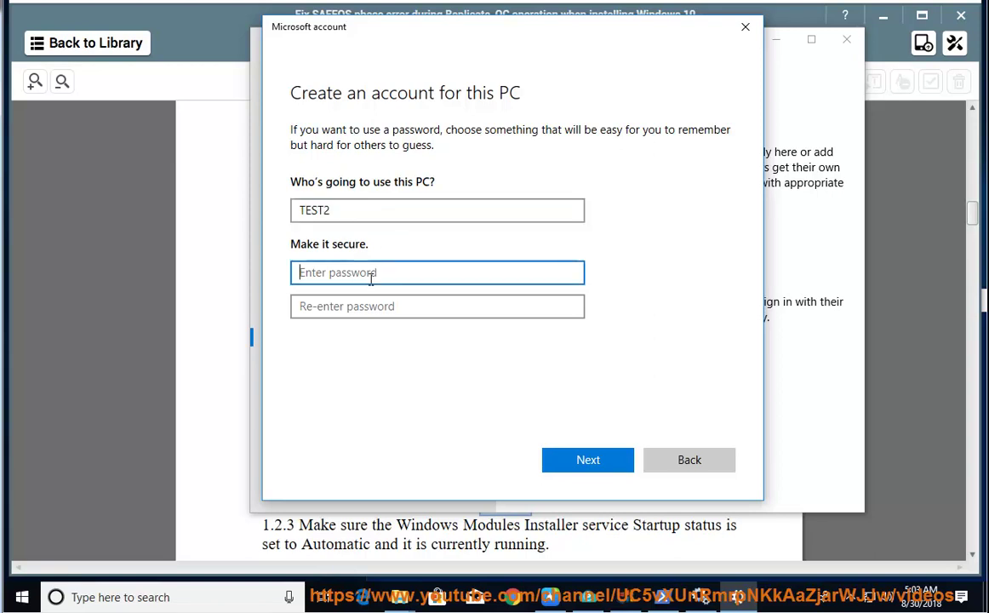
{"action": "type", "text": "1"}
{"action": "left_click", "coordinate": [358, 306]}
{"action": "type", "text": "1"}
{"action": "left_click", "coordinate": [358, 378]}
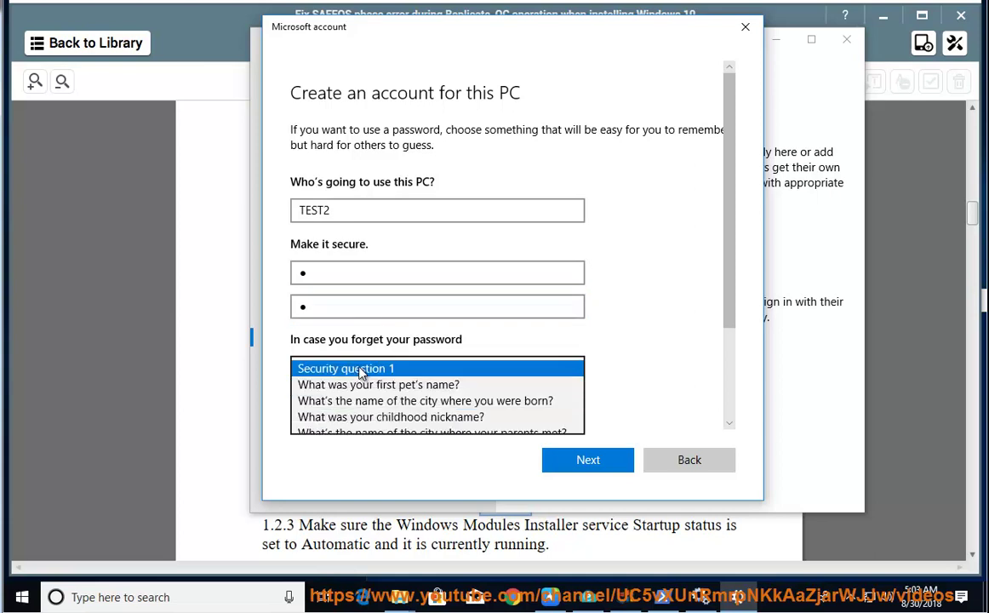
{"action": "left_click", "coordinate": [612, 343]}
{"action": "scroll", "coordinate": [512, 283], "scroll_direction": "down", "scroll_amount": 3}
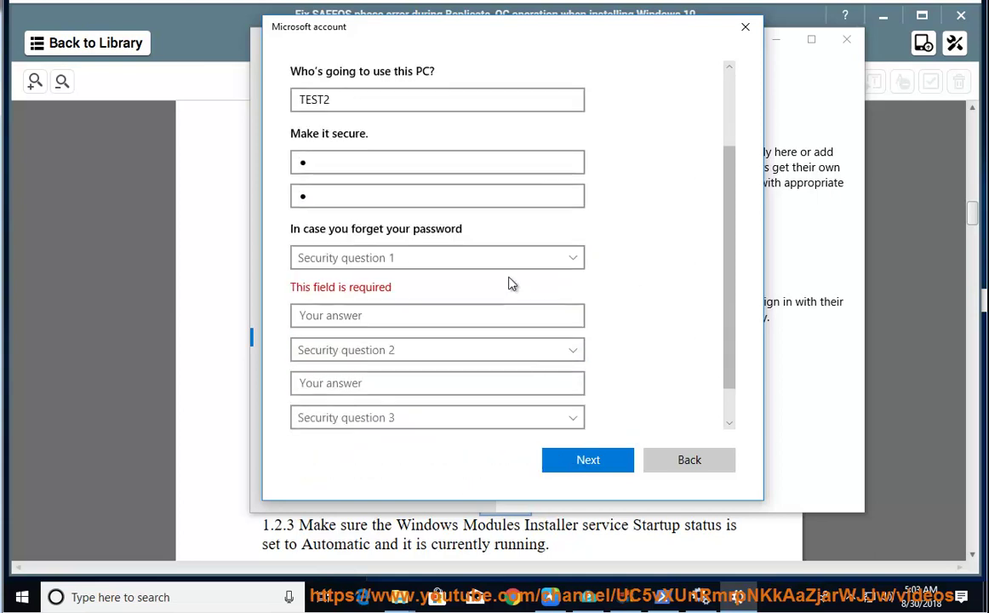
{"action": "scroll", "coordinate": [663, 304], "scroll_direction": "up", "scroll_amount": 3}
- Abandon the new account, close Settings, and resume reading the guide aloud from item 1.2.3
{"action": "left_click", "coordinate": [690, 464]}
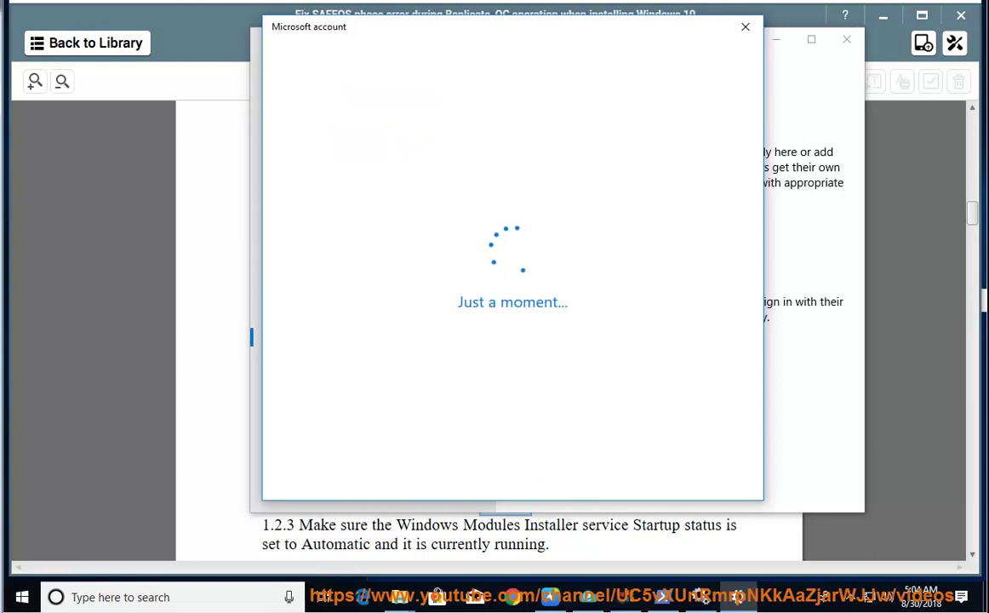
{"action": "left_click", "coordinate": [745, 26]}
{"action": "left_click", "coordinate": [845, 39]}
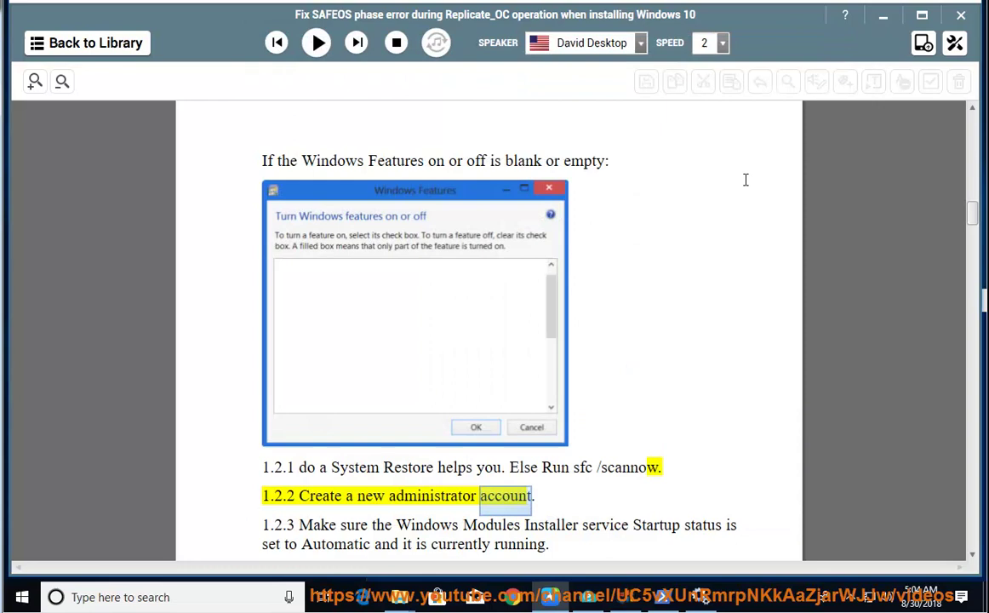
{"action": "left_click", "coordinate": [615, 467]}
{"action": "left_click", "coordinate": [316, 45]}
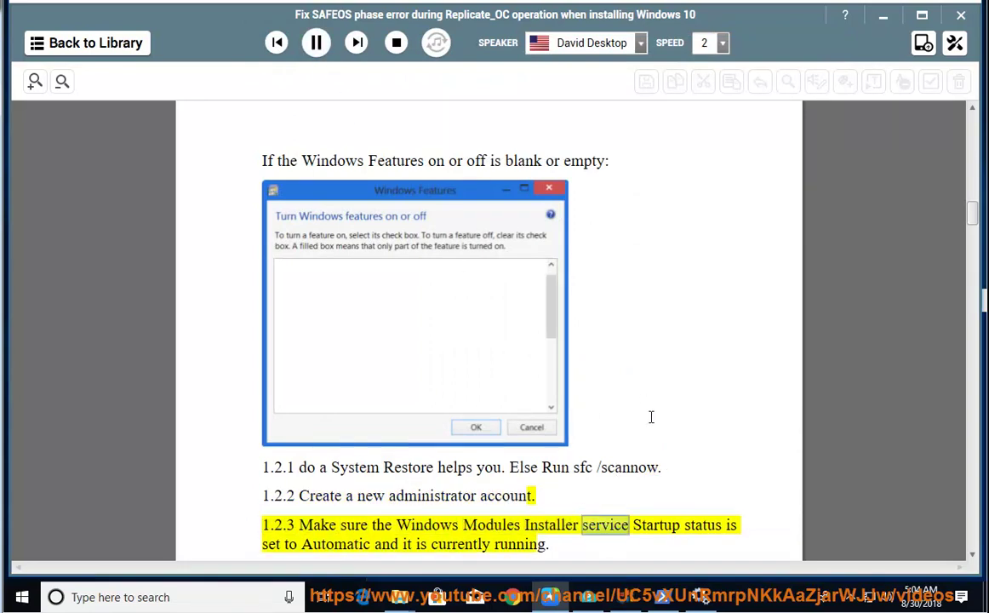
- Look up the Windows Modules Installer service in the Services list, checking its status and startup type, and return to the guide
{"action": "left_click", "coordinate": [700, 597]}
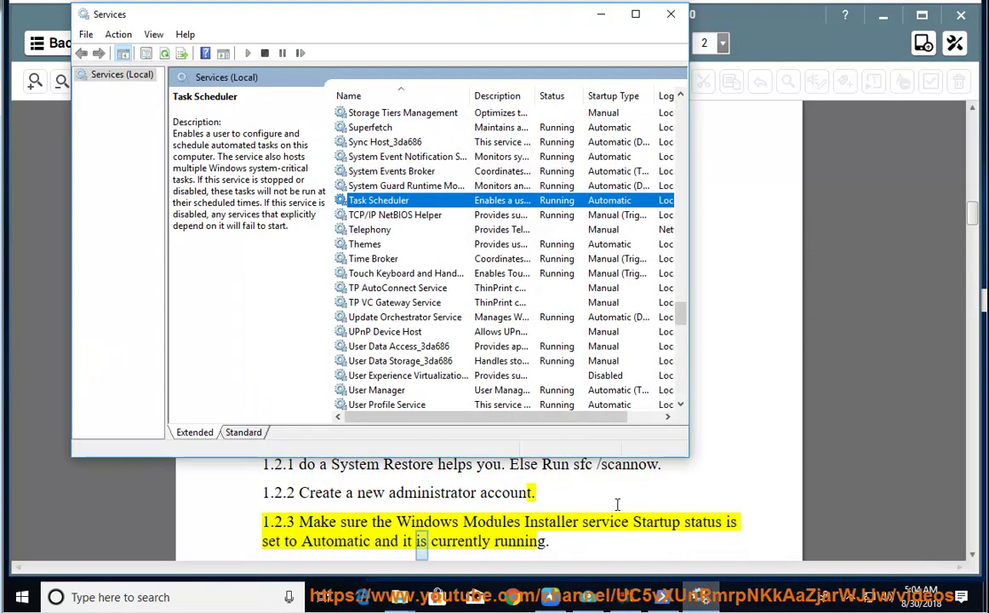
{"action": "left_click", "coordinate": [401, 331]}
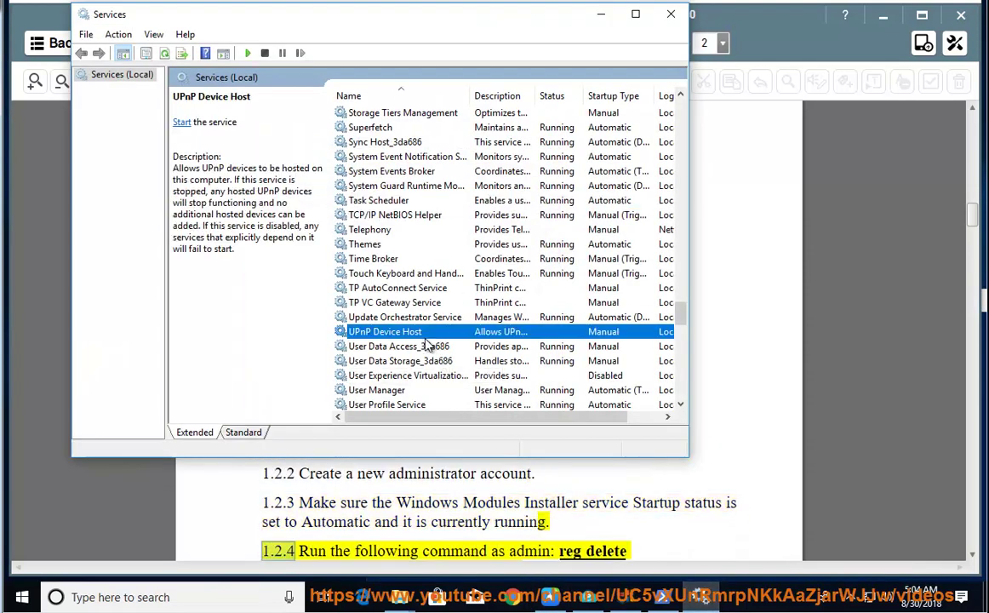
{"action": "key", "text": "w"}
{"action": "scroll", "coordinate": [407, 329], "scroll_direction": "down", "scroll_amount": 4}
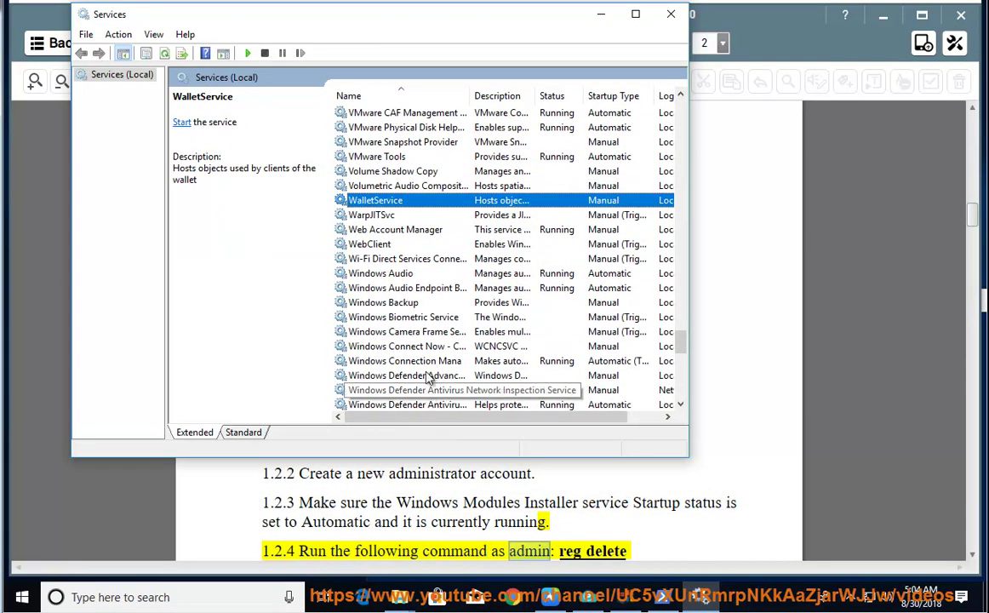
{"action": "scroll", "coordinate": [460, 382], "scroll_direction": "down", "scroll_amount": 3}
{"action": "scroll", "coordinate": [417, 335], "scroll_direction": "down", "scroll_amount": 4}
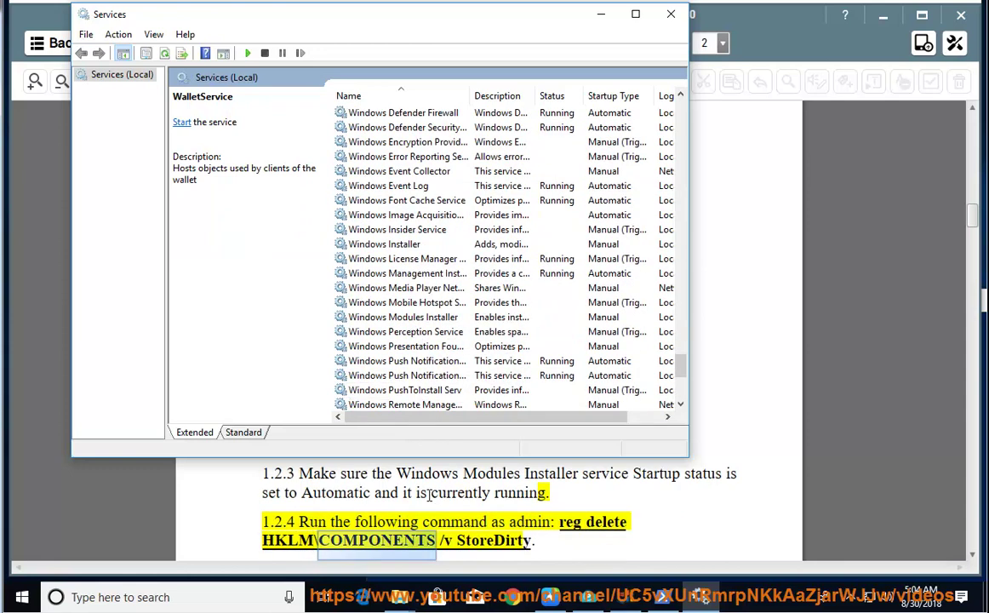
{"action": "left_click", "coordinate": [451, 468]}
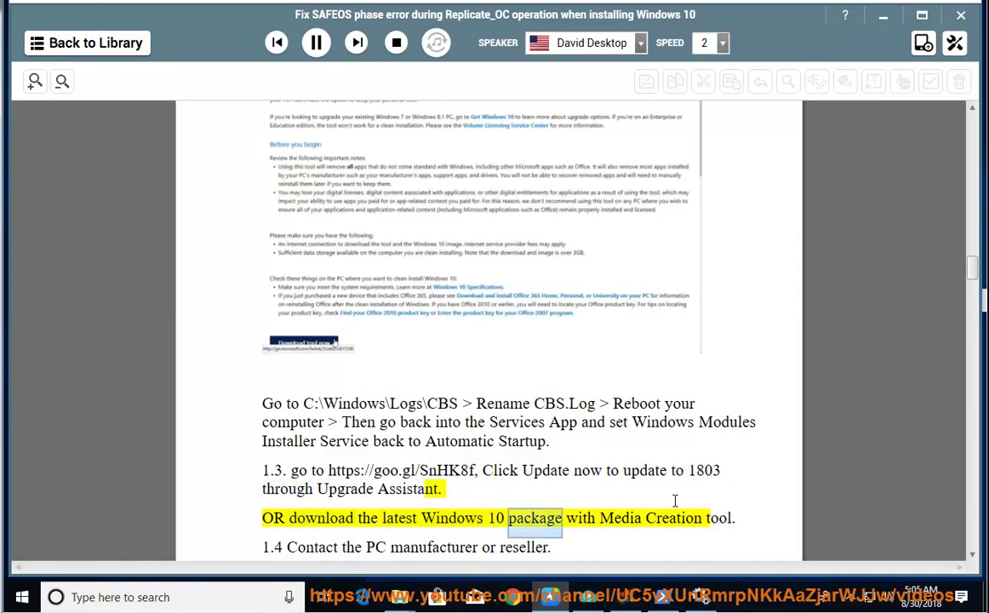
{"action": "left_click", "coordinate": [316, 43]}
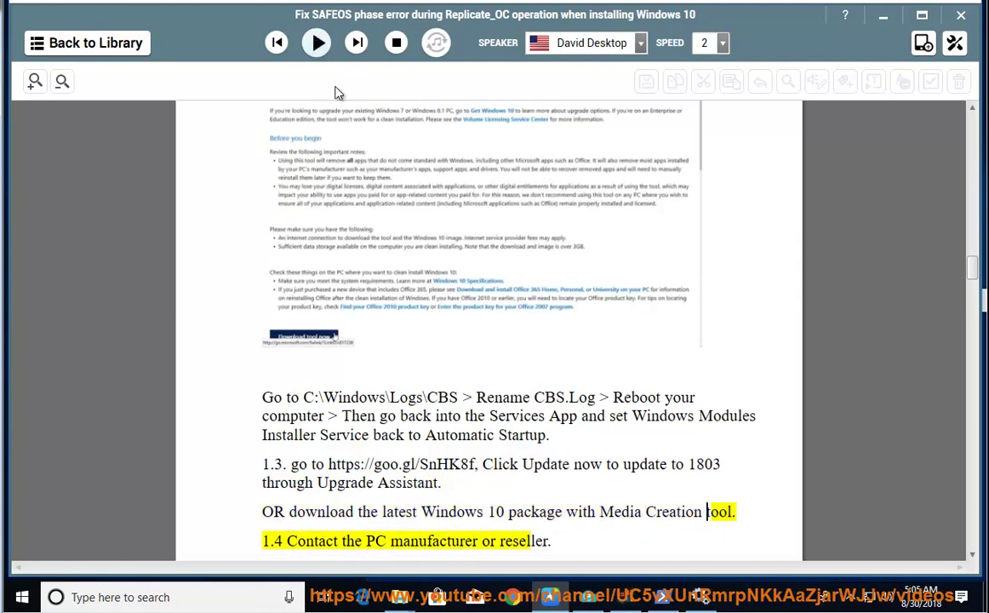
{"action": "left_click_drag", "start_coordinate": [474, 464], "coordinate": [332, 463]}
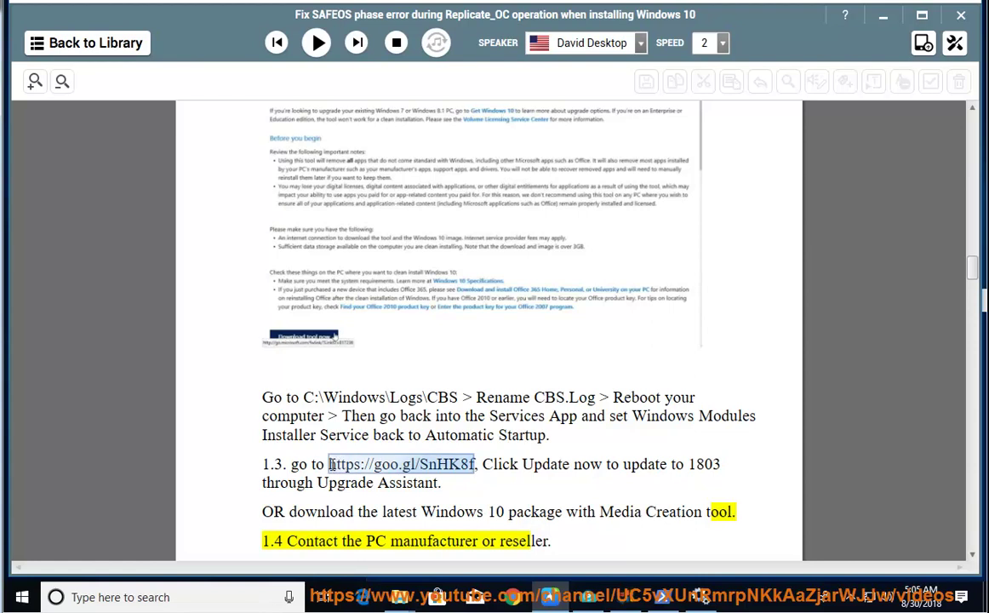
{"action": "right_click", "coordinate": [332, 464]}
{"action": "left_click", "coordinate": [387, 360]}
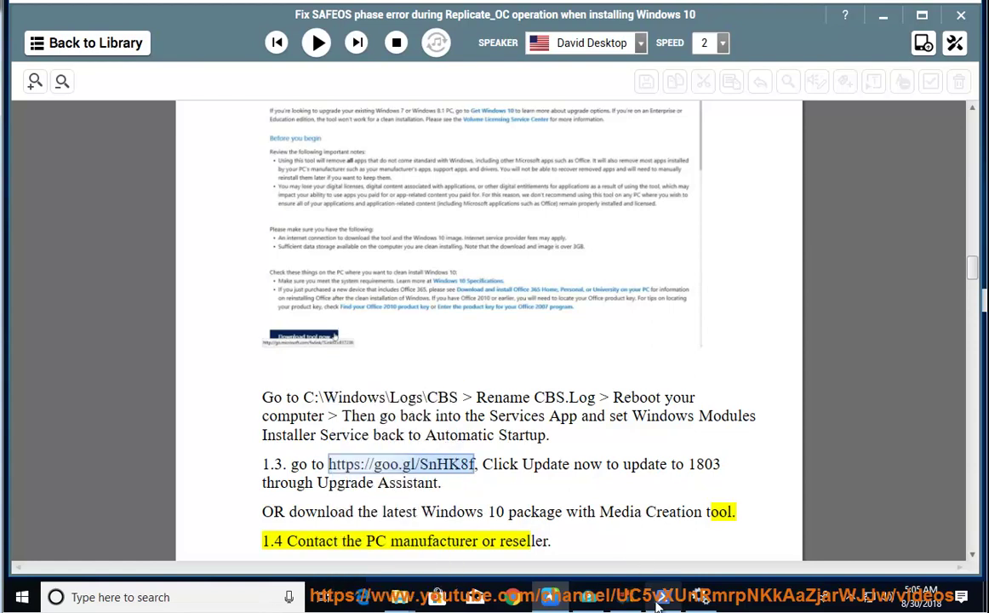
- Switch to Chrome, load the copied link, dismiss the Edge notification, and start the update through the Windows 10 Update Assistant
{"action": "left_click", "coordinate": [514, 598]}
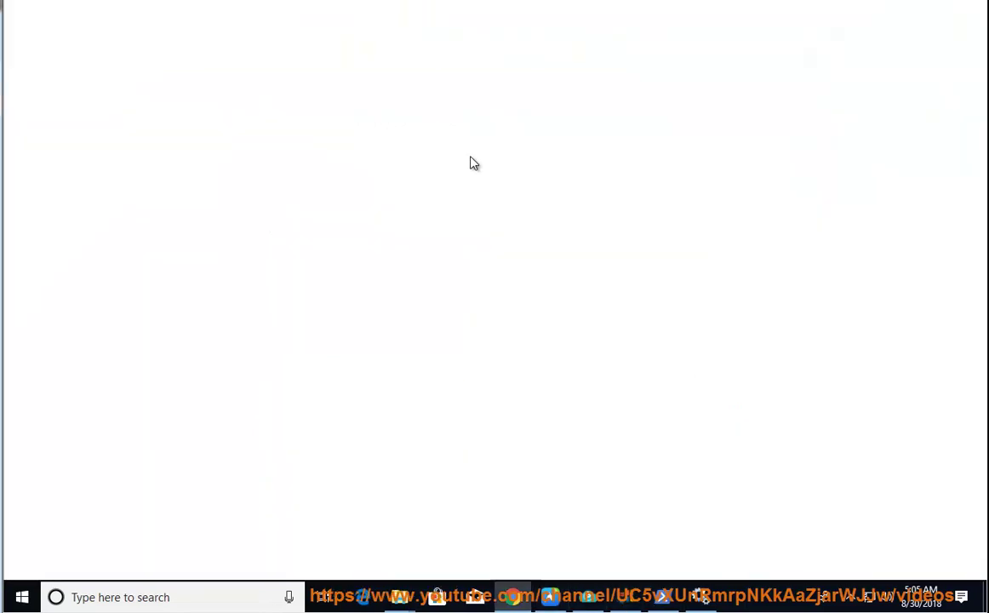
{"action": "right_click", "coordinate": [421, 36]}
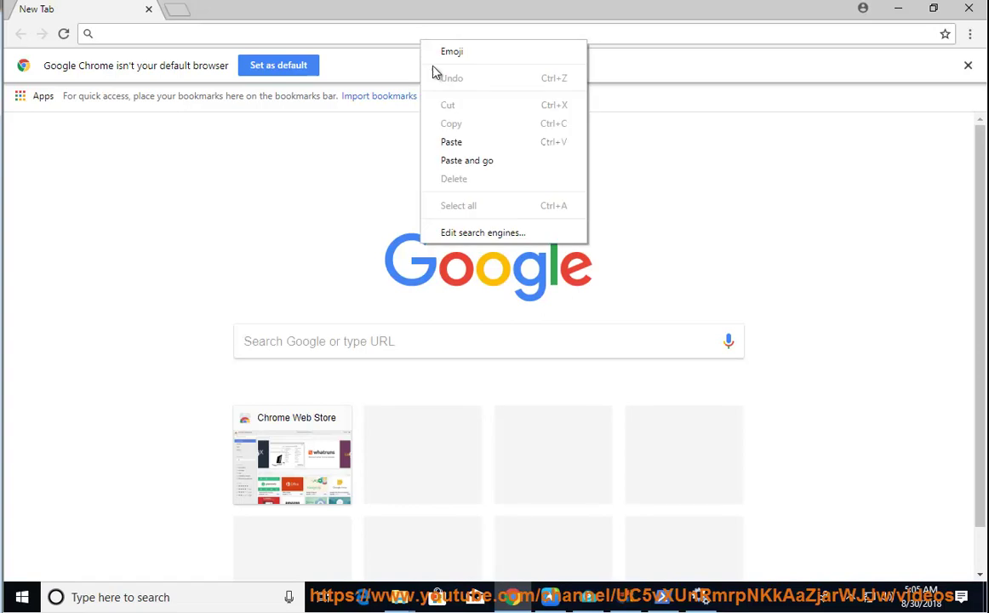
{"action": "left_click", "coordinate": [455, 143]}
{"action": "key", "text": "Return"}
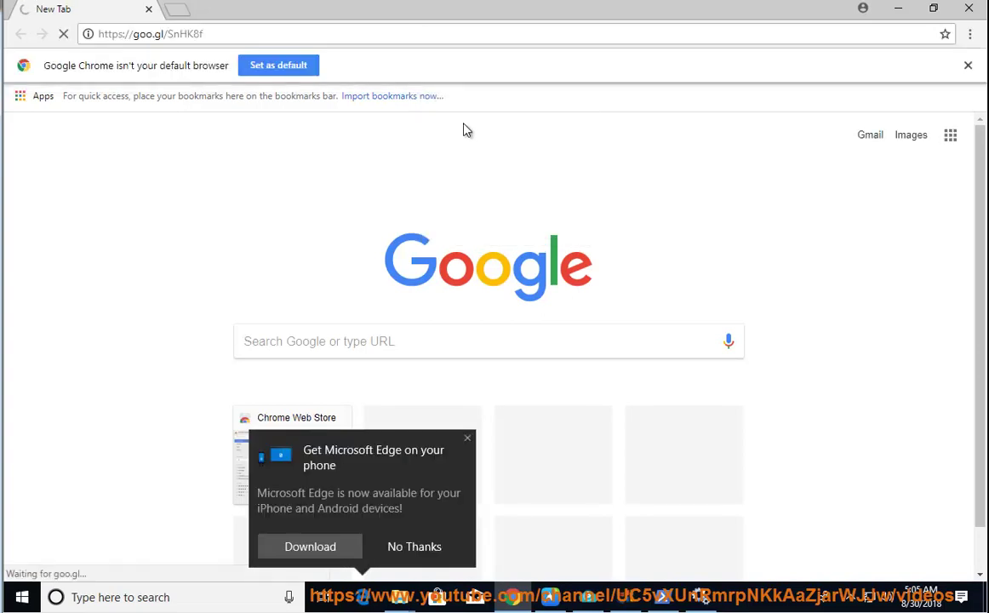
{"action": "left_click", "coordinate": [467, 438]}
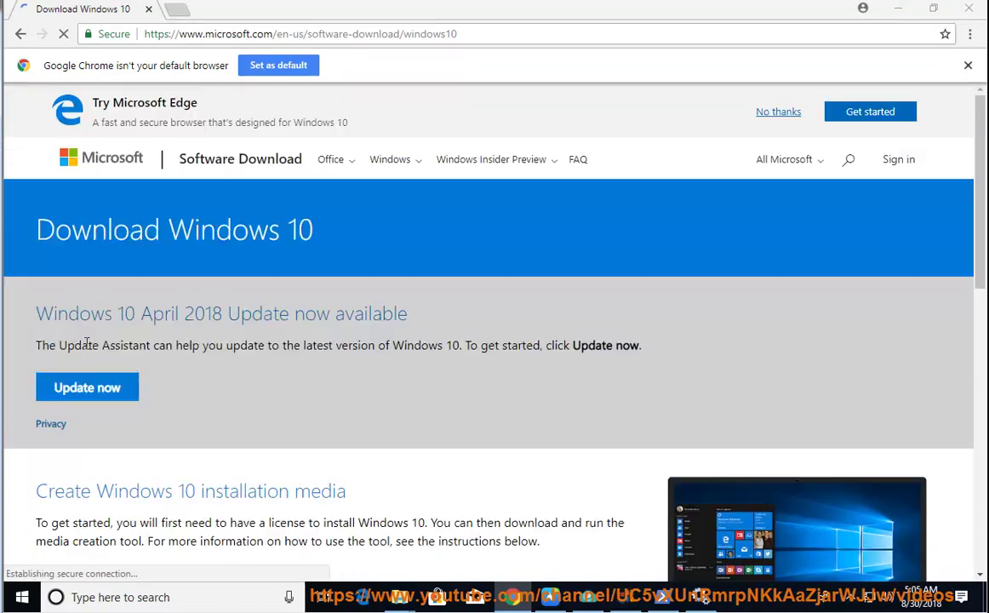
{"action": "left_click", "coordinate": [93, 398]}
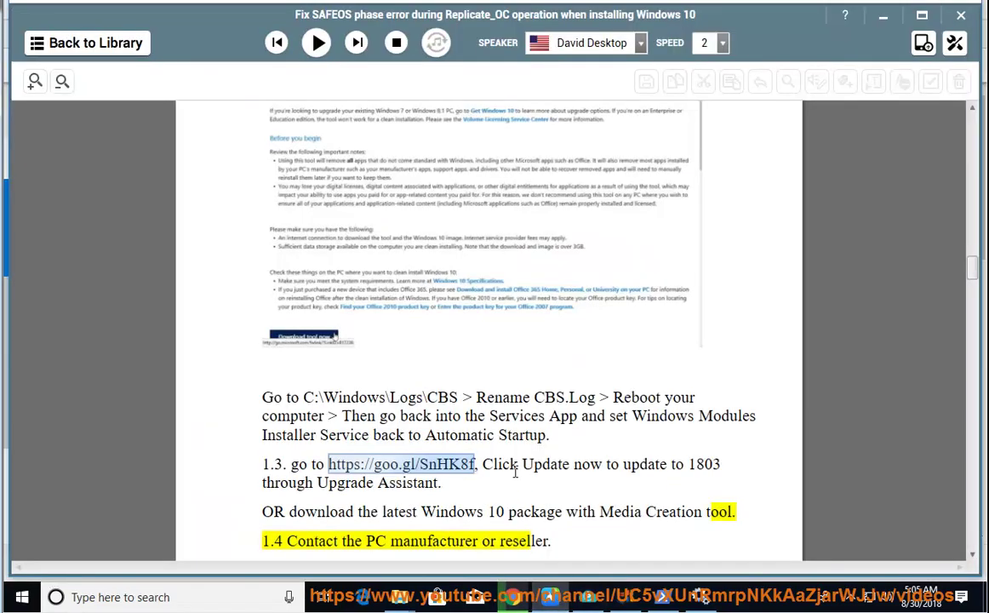
- Read the guide aloud up to the note on required free space, pause, and highlight the sentence about having enough space
{"action": "left_click", "coordinate": [317, 53]}
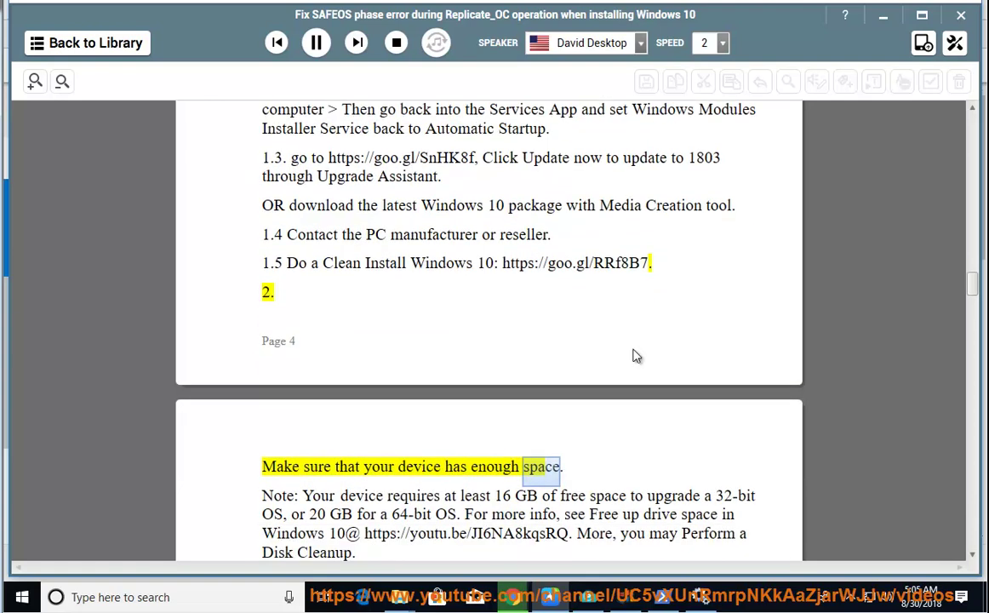
{"action": "left_click", "coordinate": [315, 43]}
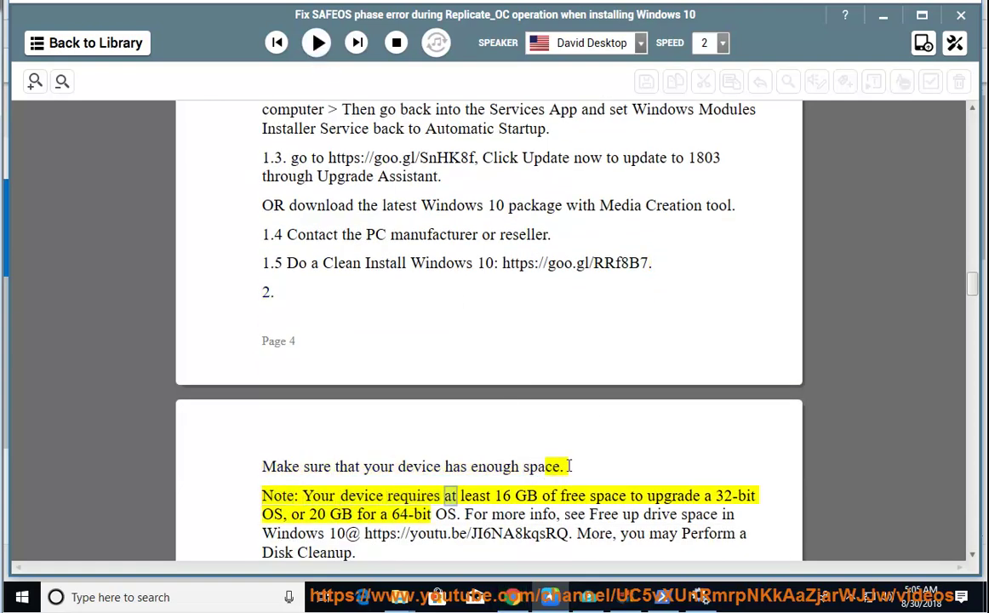
{"action": "left_click_drag", "start_coordinate": [569, 466], "coordinate": [368, 466]}
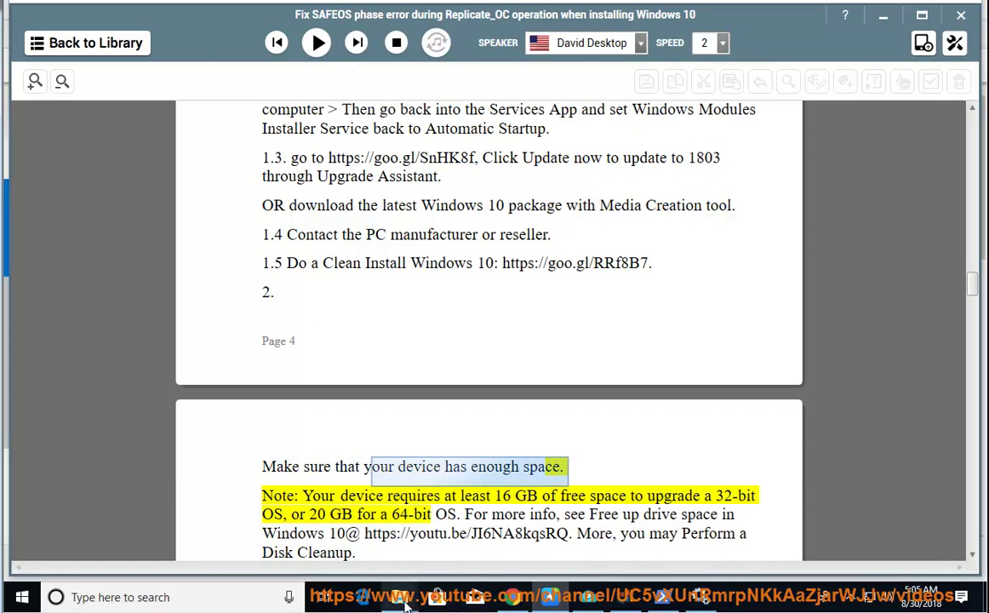
- Check the free space on Local Disk (C:) in This PC, resuming the guide's reading and returning to it
{"action": "mouse_move", "coordinate": [399, 596]}
{"action": "left_click", "coordinate": [332, 523]}
{"action": "left_click", "coordinate": [419, 342]}
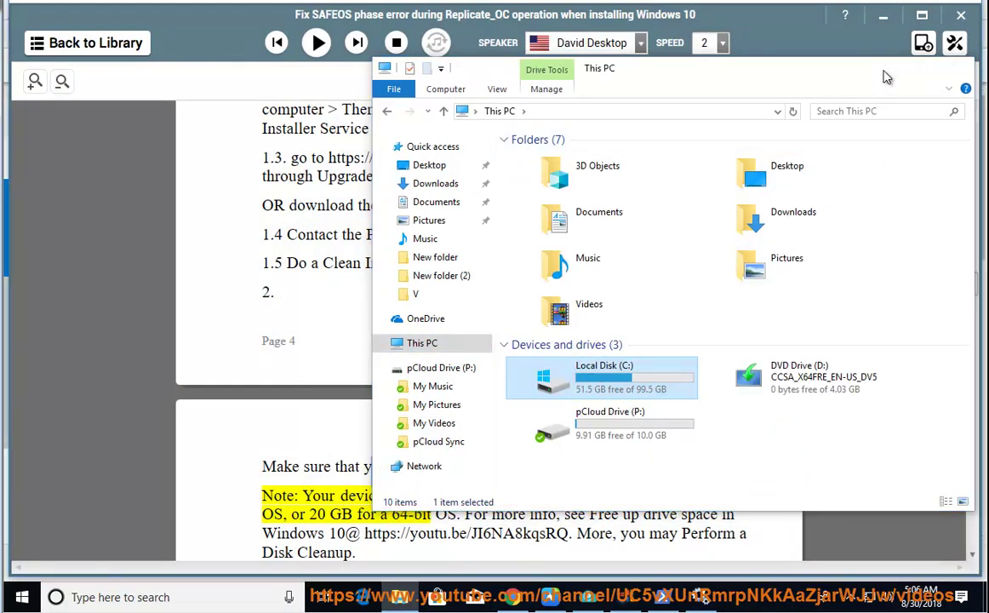
{"action": "left_click", "coordinate": [885, 72]}
{"action": "left_click", "coordinate": [317, 42]}
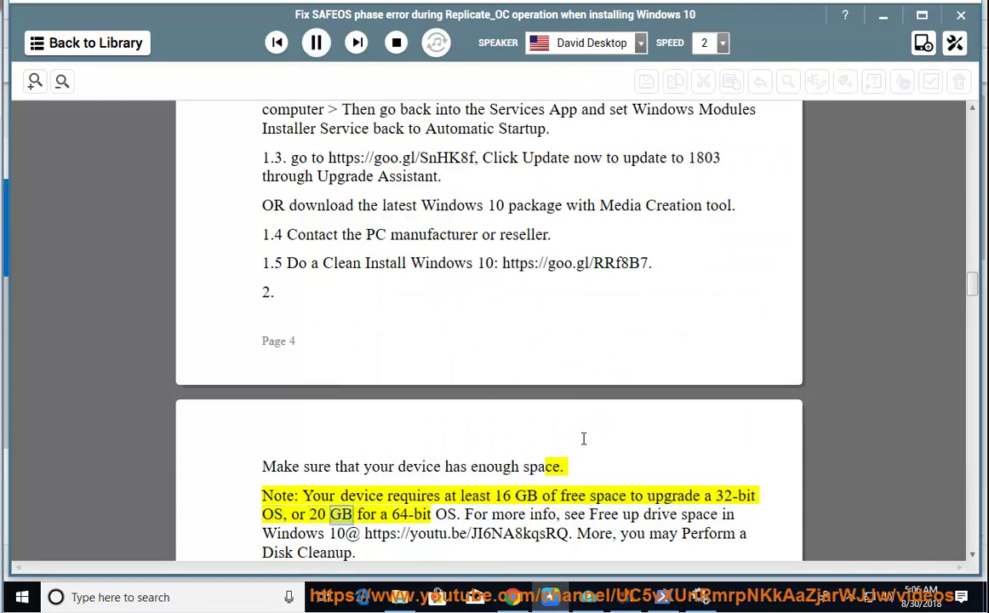
{"action": "key", "text": "alt+Tab"}
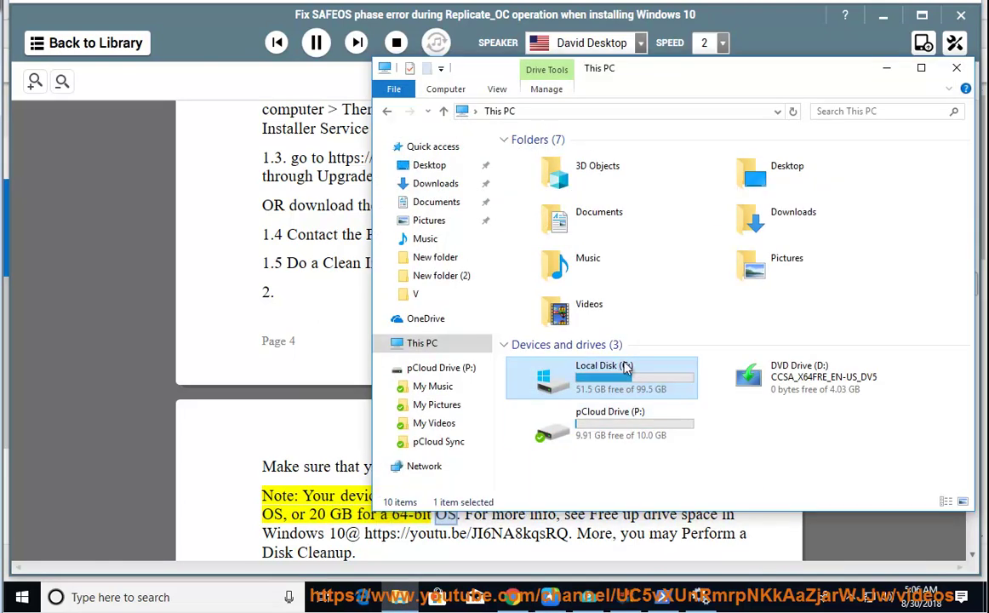
{"action": "left_click", "coordinate": [499, 531]}
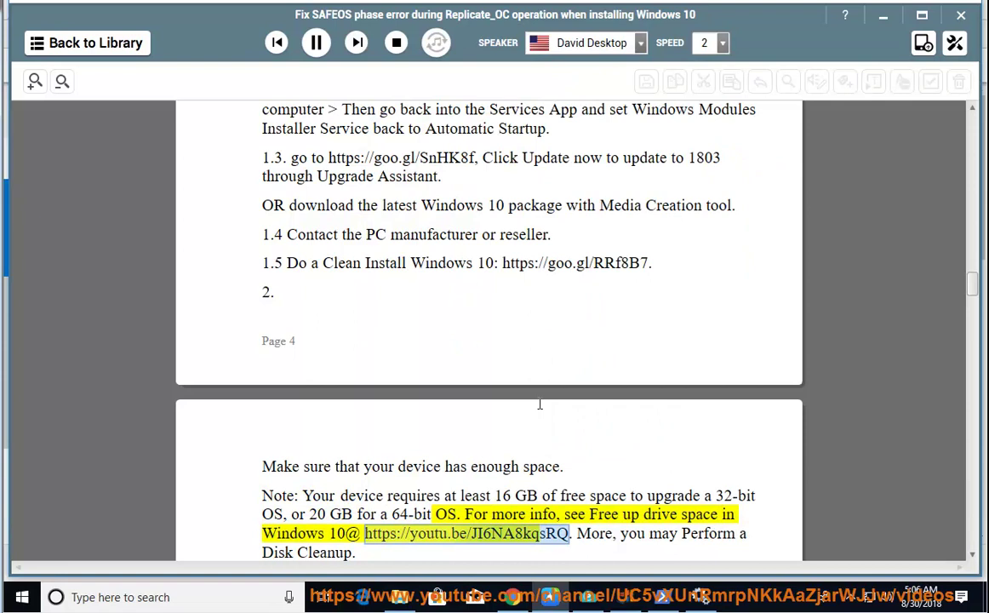
- Highlight "Perform a Disk Cleanup." in the guide and view the Disk Cleanup option in Local Disk (C:) properties, returning to the guide
{"action": "scroll", "coordinate": [547, 415], "scroll_direction": "down", "scroll_amount": 1}
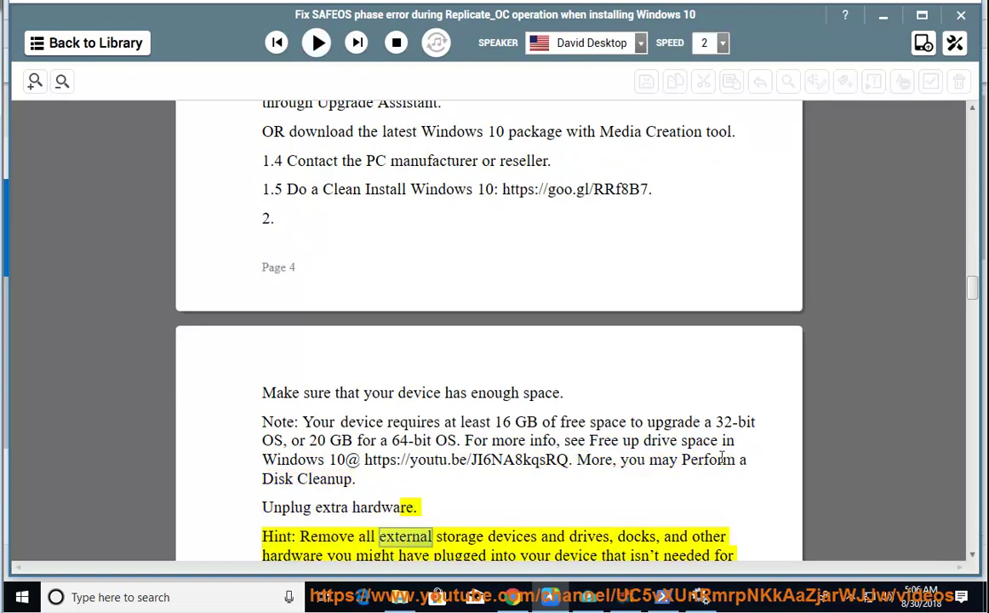
{"action": "left_click_drag", "start_coordinate": [685, 458], "coordinate": [684, 470]}
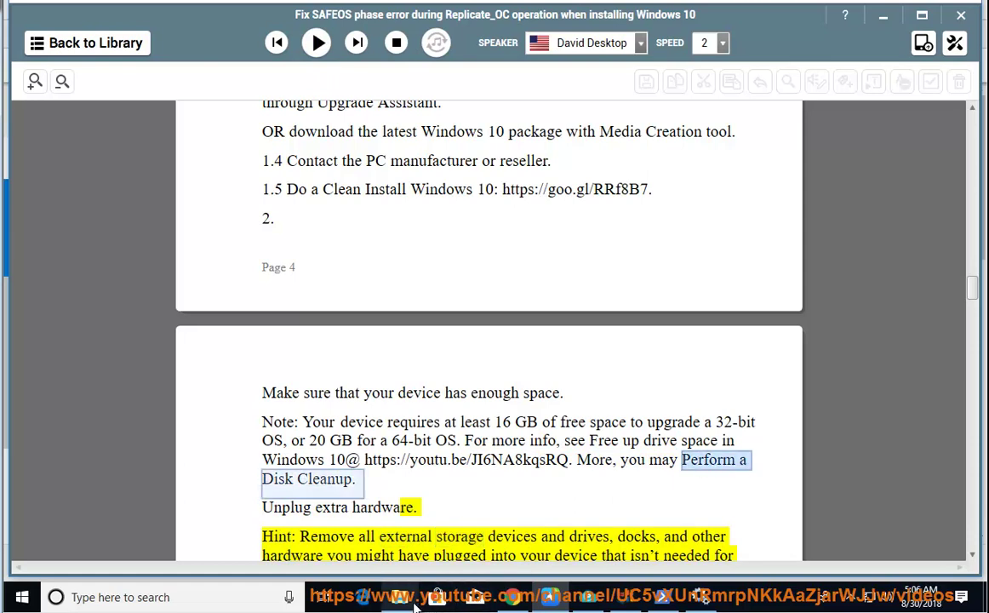
{"action": "key", "text": "super+e"}
{"action": "right_click", "coordinate": [578, 378]}
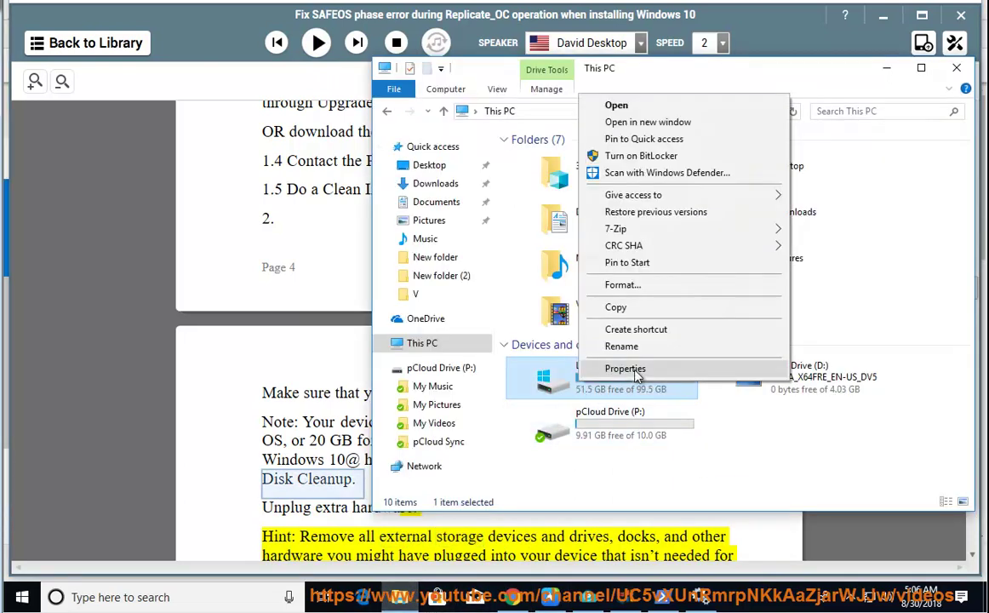
{"action": "left_click", "coordinate": [635, 370]}
{"action": "left_click", "coordinate": [683, 243]}
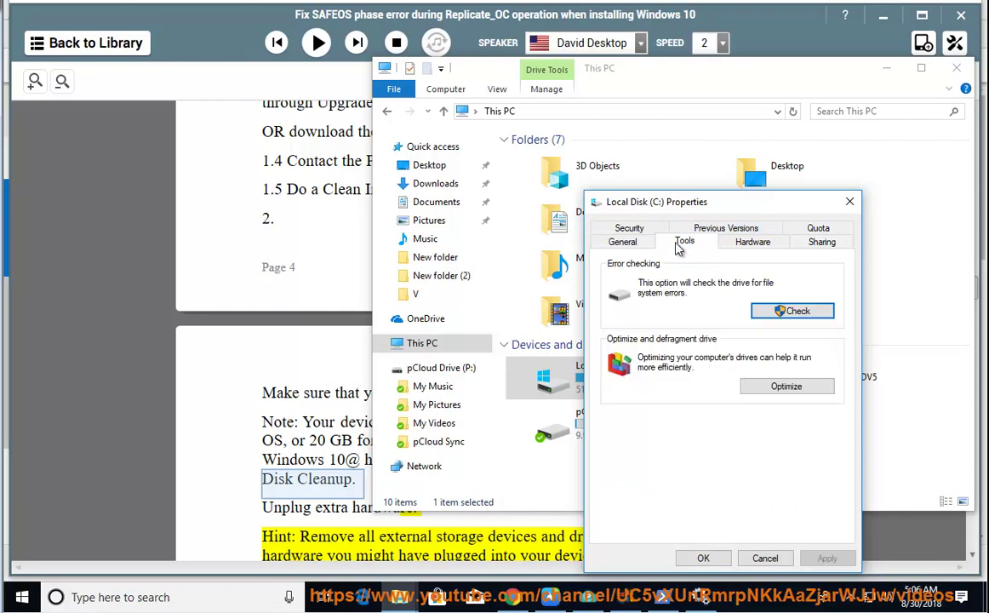
{"action": "left_click", "coordinate": [621, 243]}
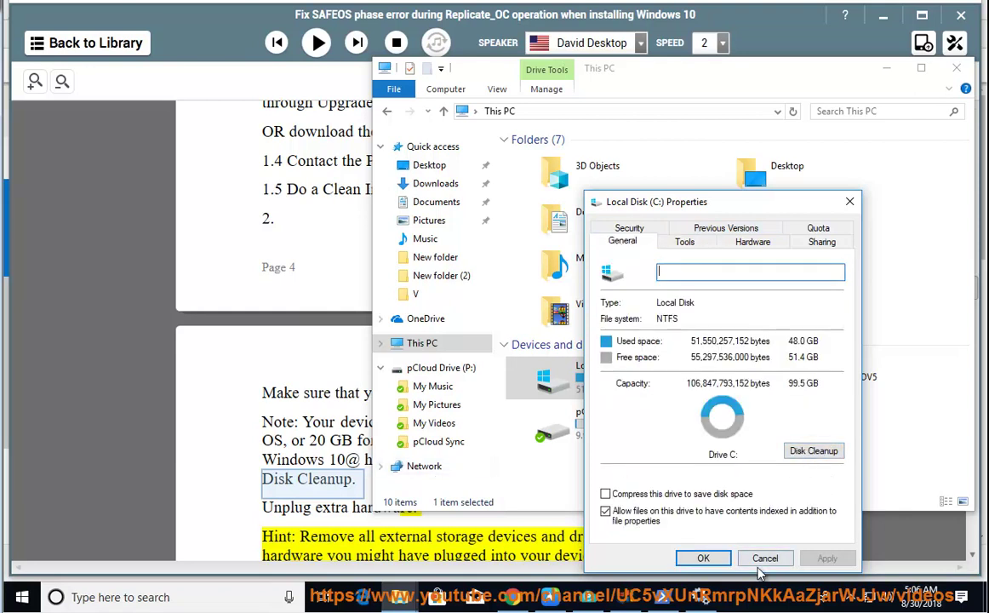
{"action": "left_click", "coordinate": [703, 558]}
{"action": "left_click", "coordinate": [885, 68]}
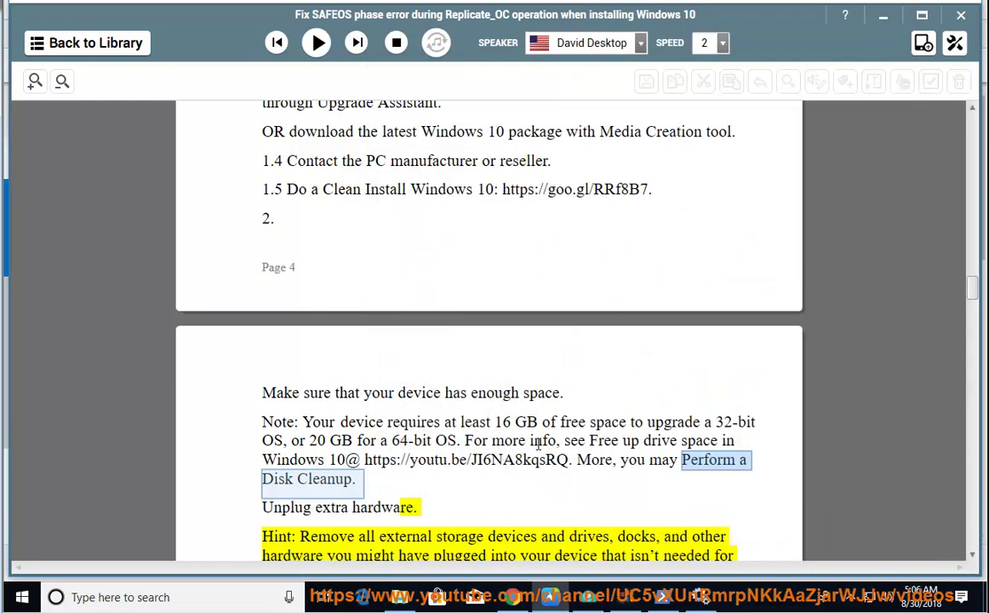
- Resume the guide's reading and view the list of hardware that can be safely ejected, dismissing it without ejecting anything
{"action": "left_click", "coordinate": [317, 43]}
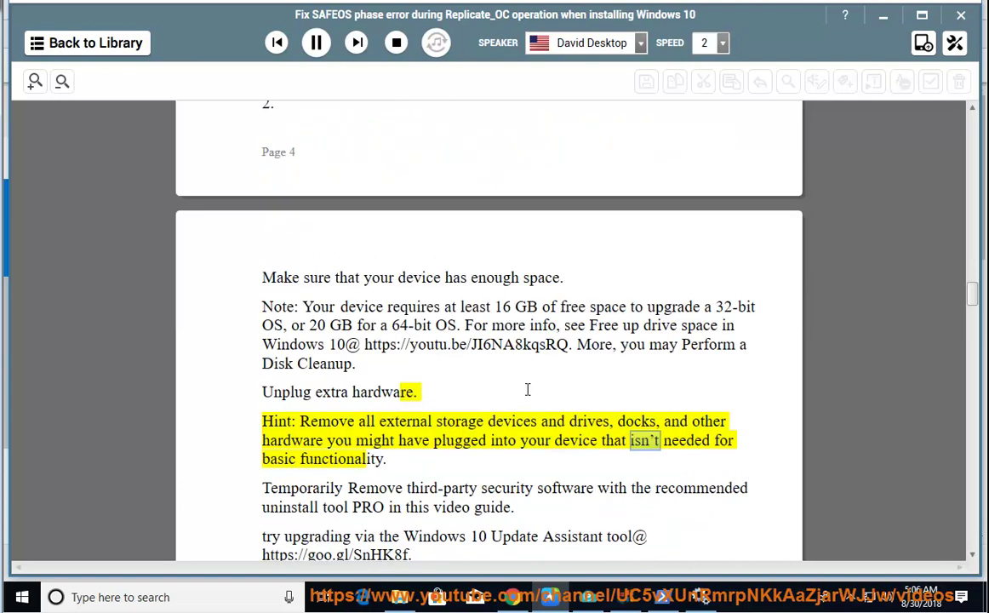
{"action": "left_click", "coordinate": [781, 599]}
{"action": "left_click", "coordinate": [816, 563]}
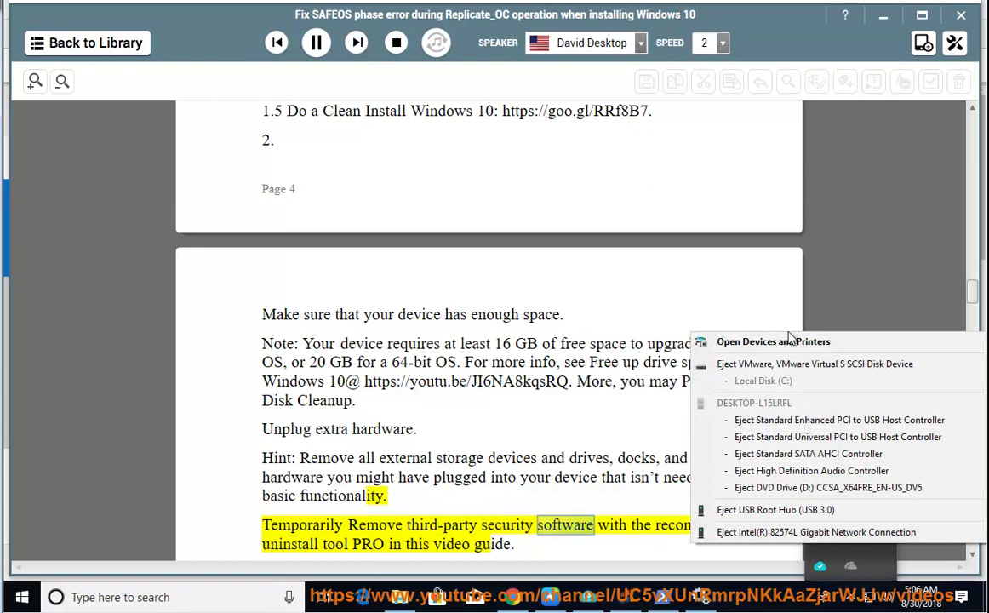
{"action": "left_click", "coordinate": [581, 488]}
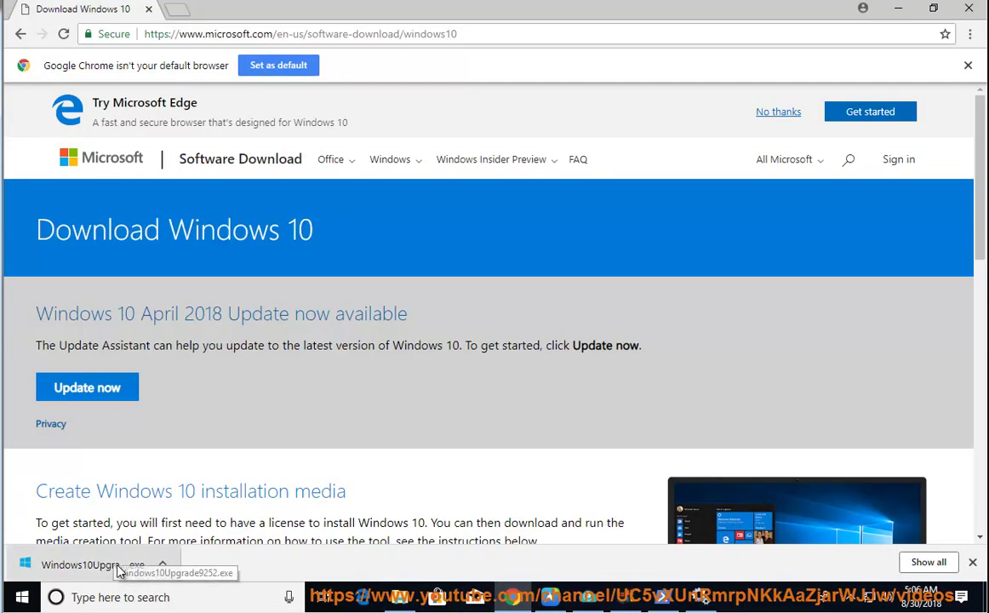
- Show the downloaded Windows10Upgrade9252 file in its folder and examine the description in its properties, closing them without changes
{"action": "right_click", "coordinate": [119, 572]}
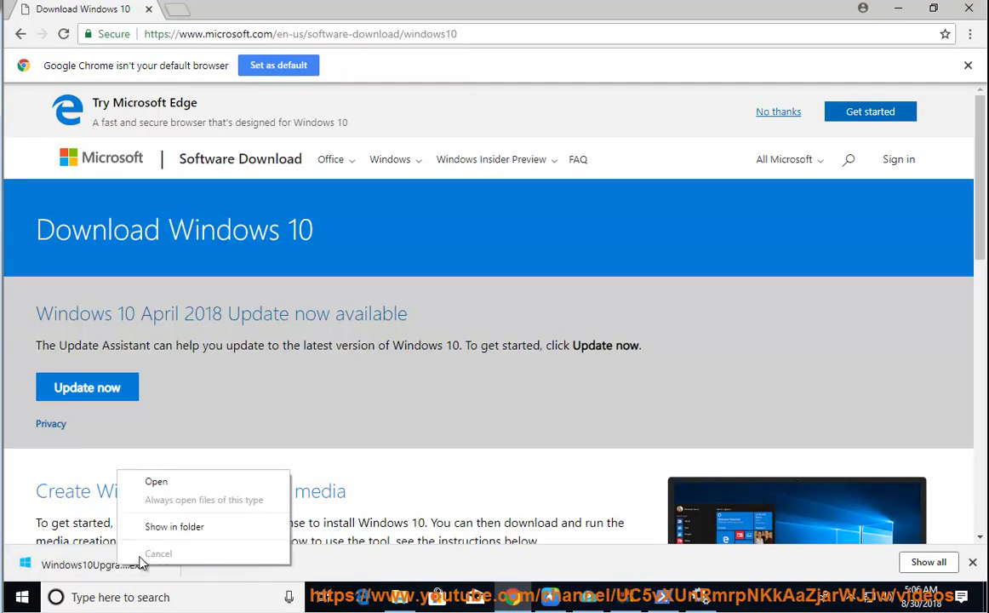
{"action": "left_click", "coordinate": [176, 528]}
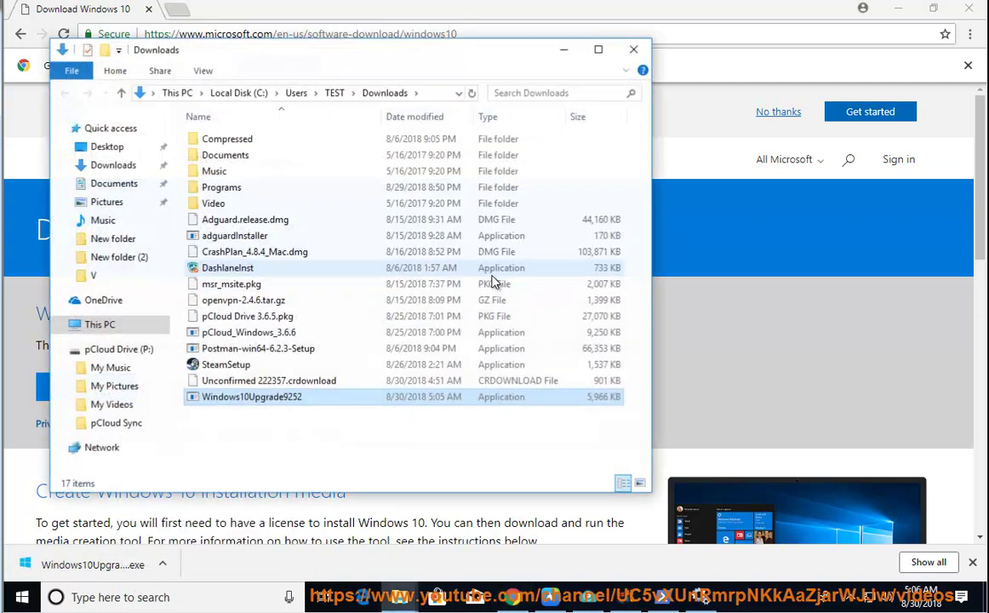
{"action": "right_click", "coordinate": [298, 395]}
{"action": "left_click", "coordinate": [298, 390]}
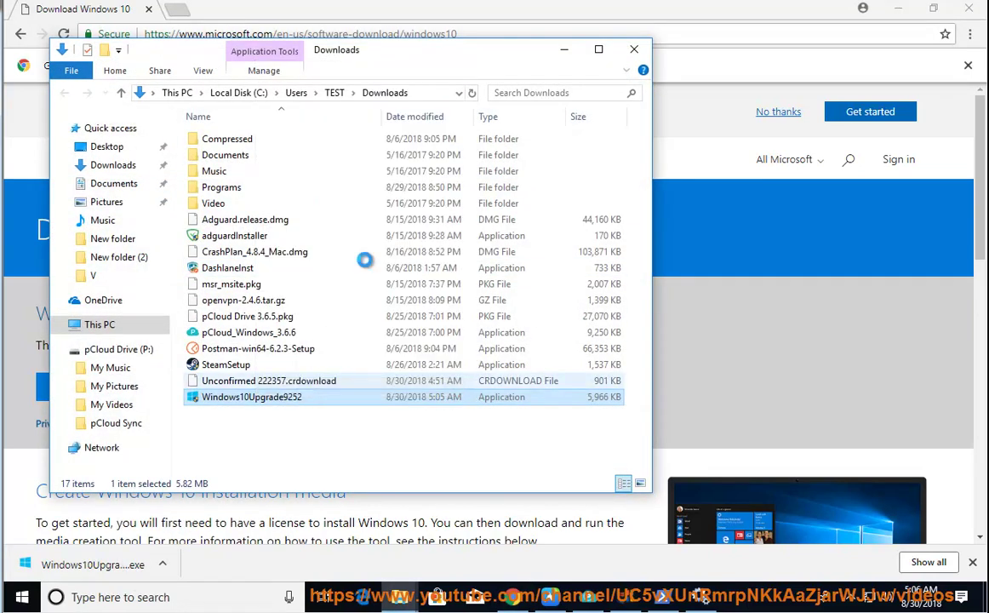
{"action": "left_click_drag", "start_coordinate": [443, 303], "coordinate": [333, 304]}
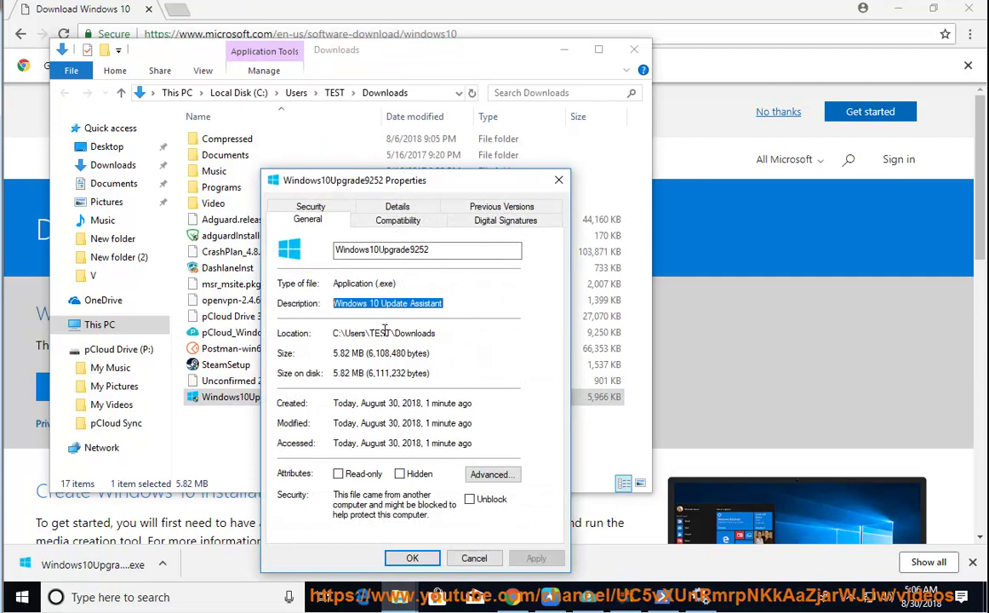
{"action": "left_click", "coordinate": [472, 560]}
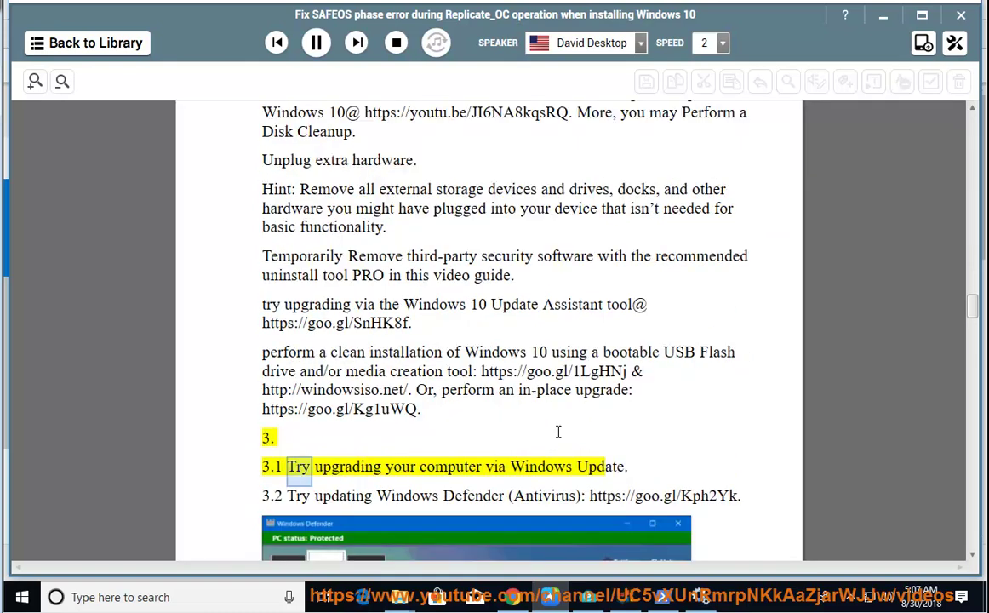
- Pause the guide's reading after item 3.1 and view the Windows Update page in Settings, closing it without checking for updates
{"action": "left_click", "coordinate": [316, 42]}
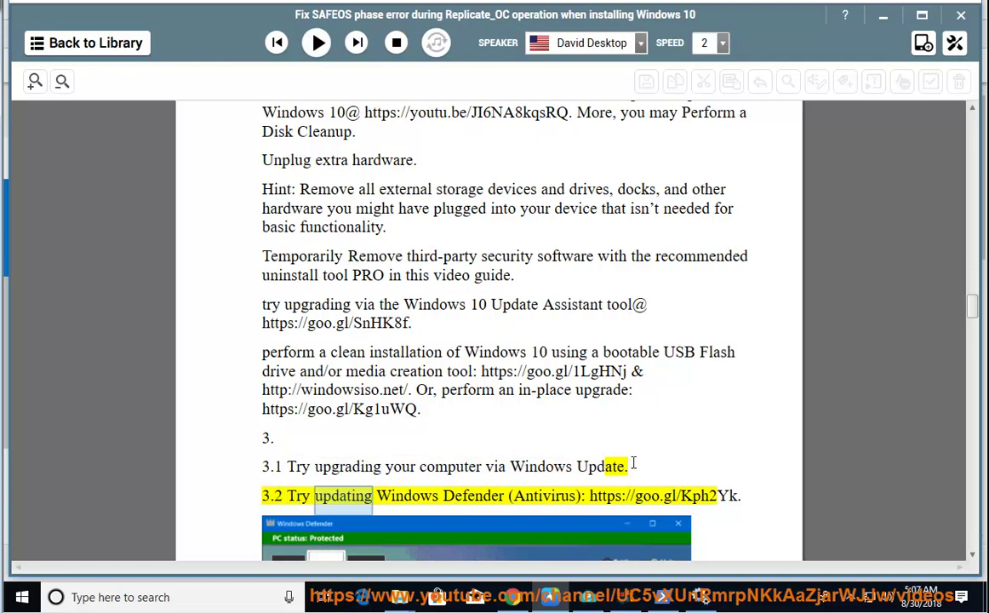
{"action": "key", "text": "alt+Tab"}
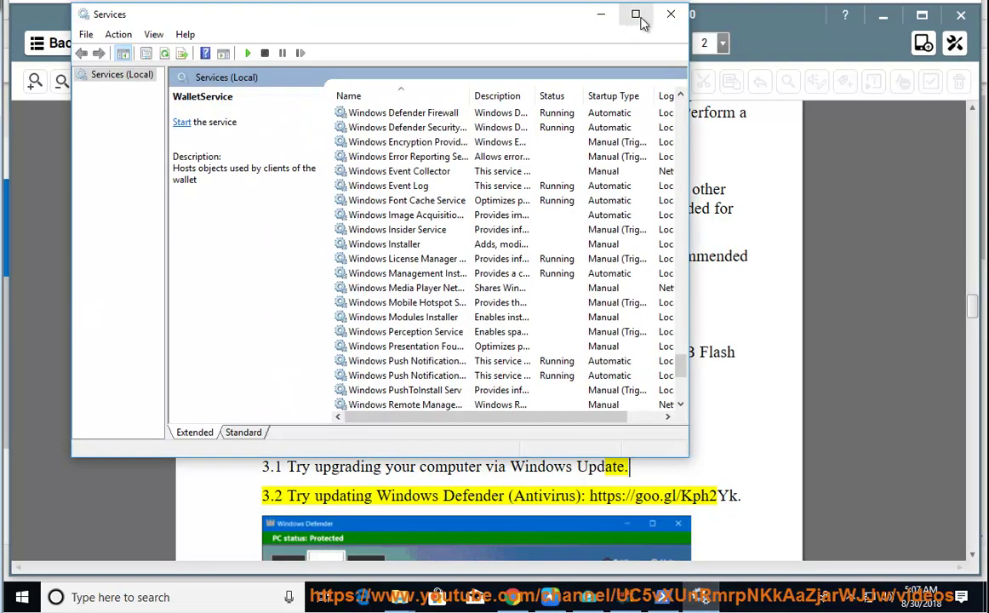
{"action": "left_click", "coordinate": [600, 14]}
{"action": "left_click", "coordinate": [23, 597]}
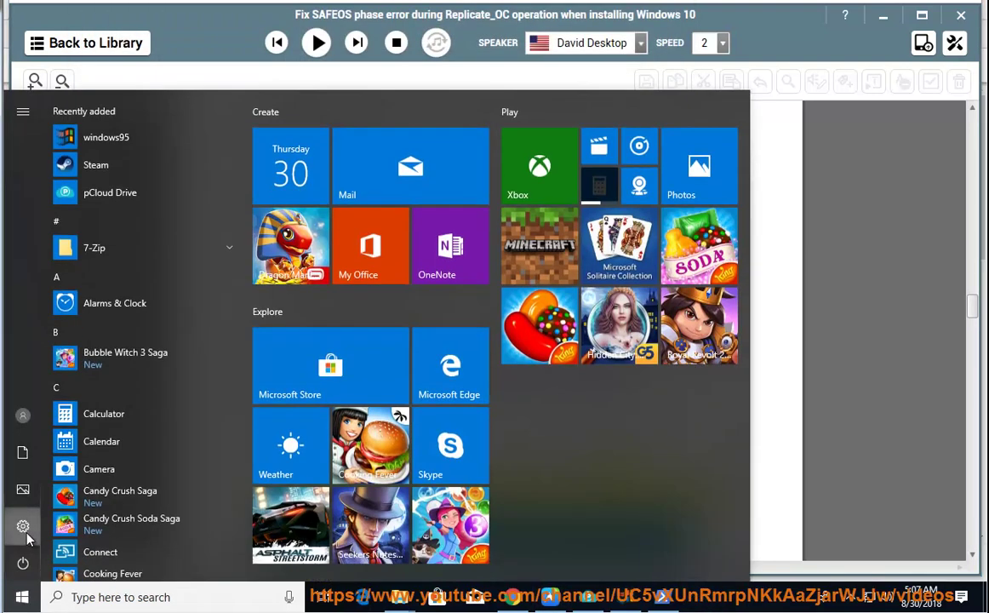
{"action": "left_click", "coordinate": [23, 528]}
{"action": "scroll", "coordinate": [428, 453], "scroll_direction": "down", "scroll_amount": 2}
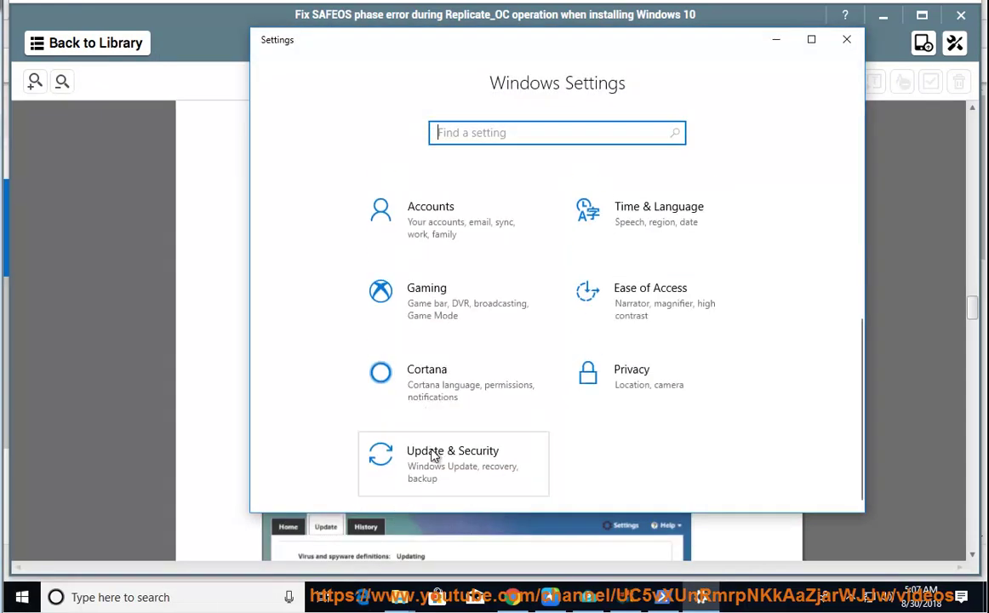
{"action": "left_click", "coordinate": [435, 457]}
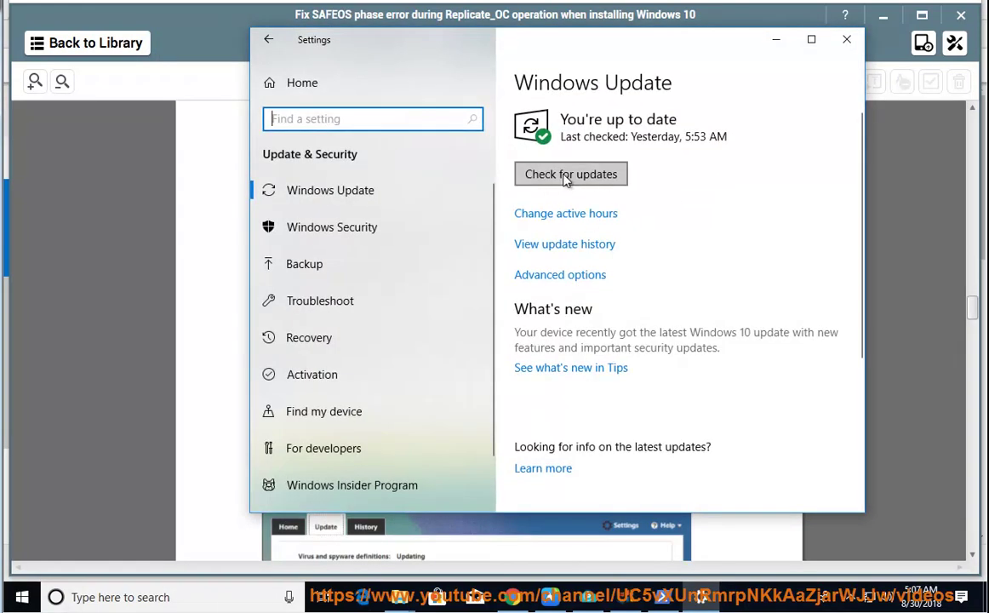
{"action": "left_click", "coordinate": [846, 39]}
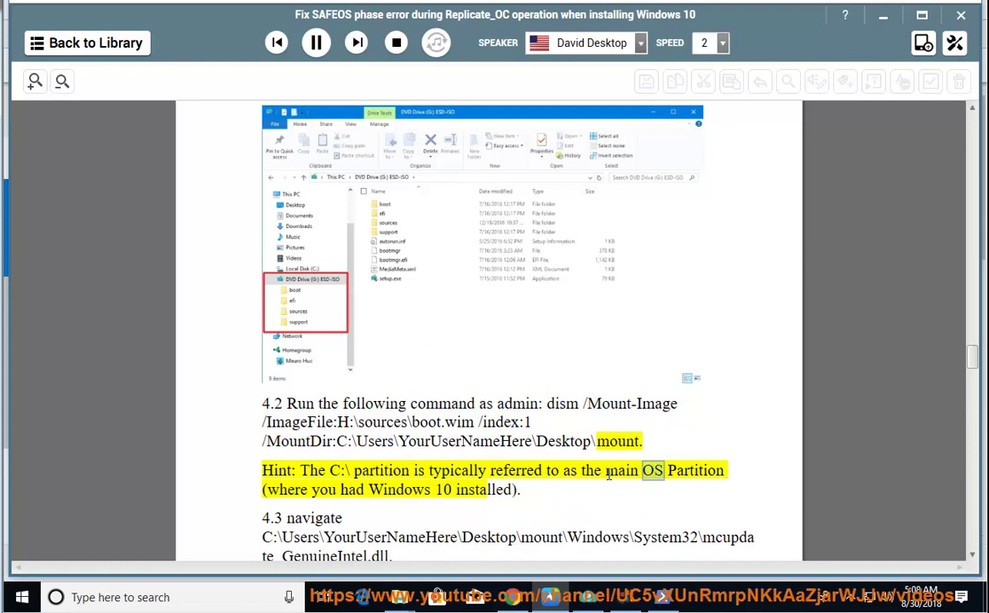
- Close the Downloads folder window and view the Local Disk (C:) partition in This PC, returning to the guide
{"action": "mouse_move", "coordinate": [398, 597]}
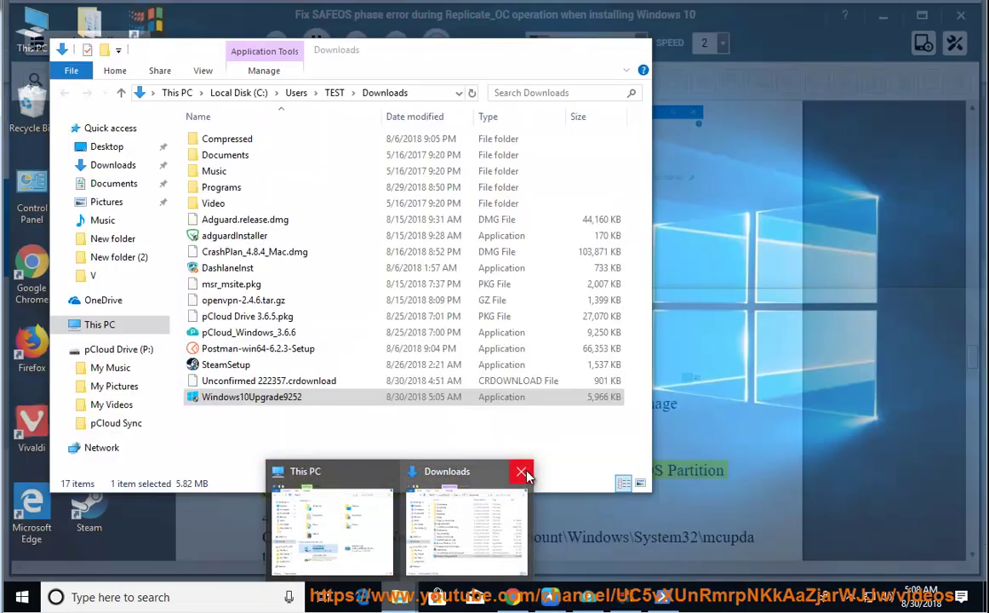
{"action": "left_click", "coordinate": [521, 471]}
{"action": "left_click", "coordinate": [392, 523]}
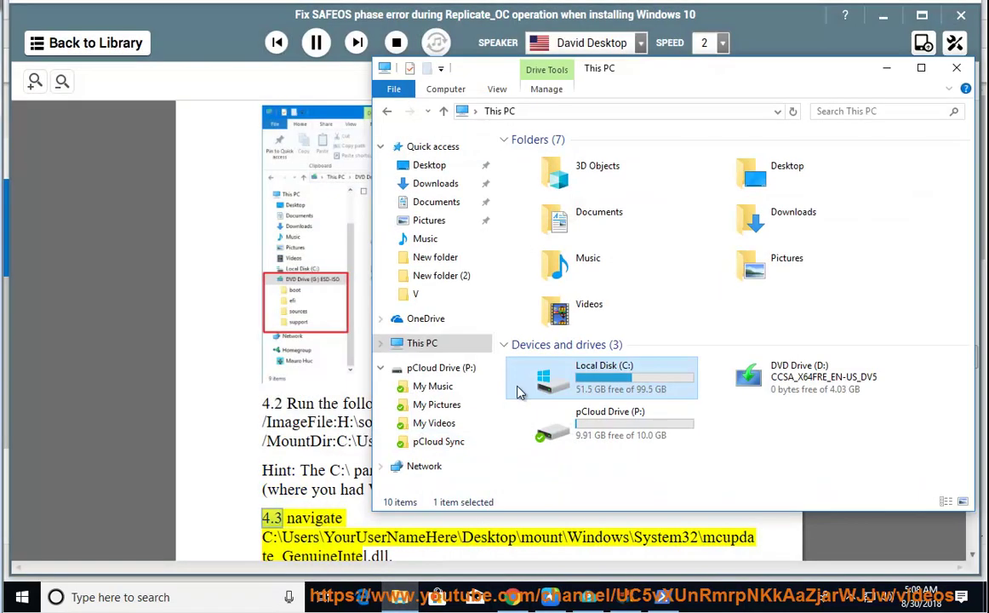
{"action": "left_click", "coordinate": [315, 481]}
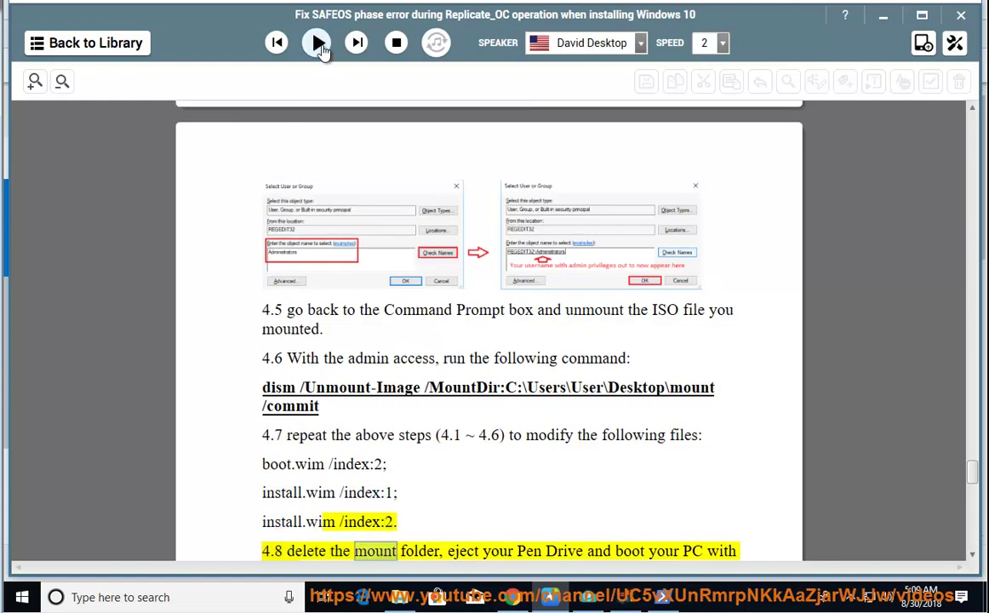
- Review the guide back to item 4.3, minimize it, and open the properties of GoogleUpdate in C:\Program Files (x86)\Google\Update
{"action": "scroll", "coordinate": [583, 431], "scroll_direction": "up", "scroll_amount": 10}
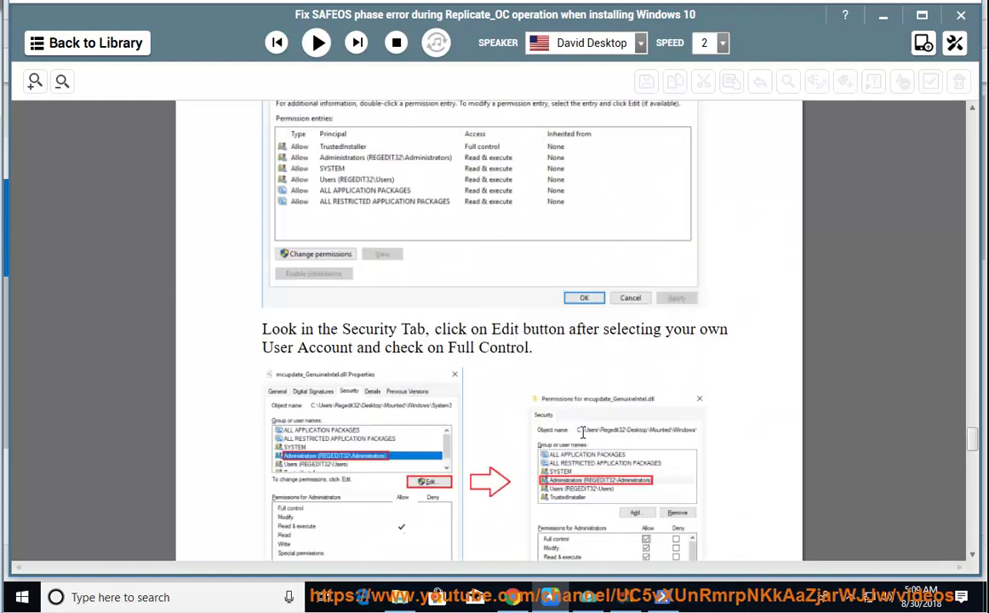
{"action": "scroll", "coordinate": [523, 438], "scroll_direction": "up", "scroll_amount": 15}
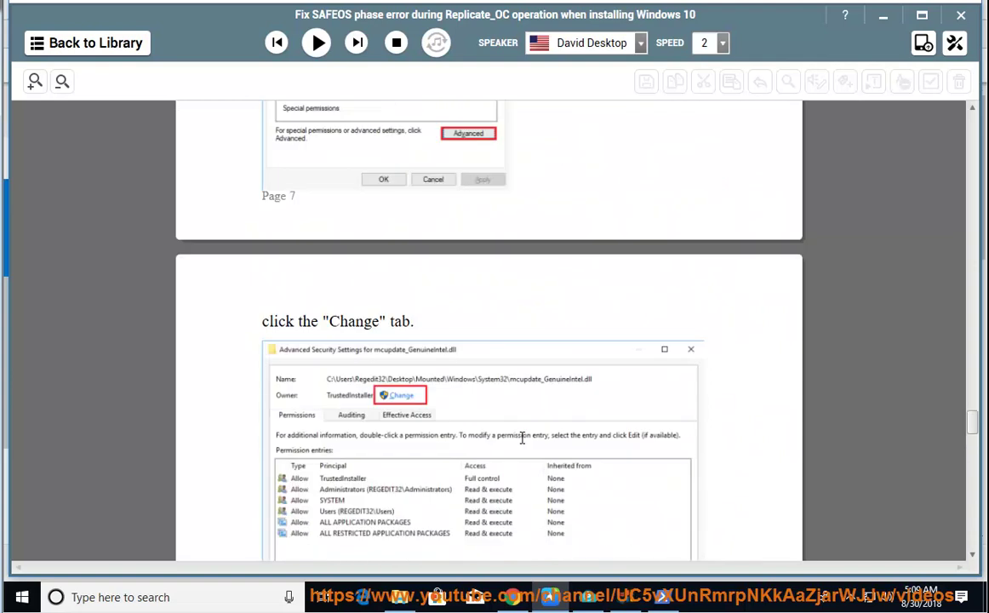
{"action": "scroll", "coordinate": [491, 463], "scroll_direction": "up", "scroll_amount": 2}
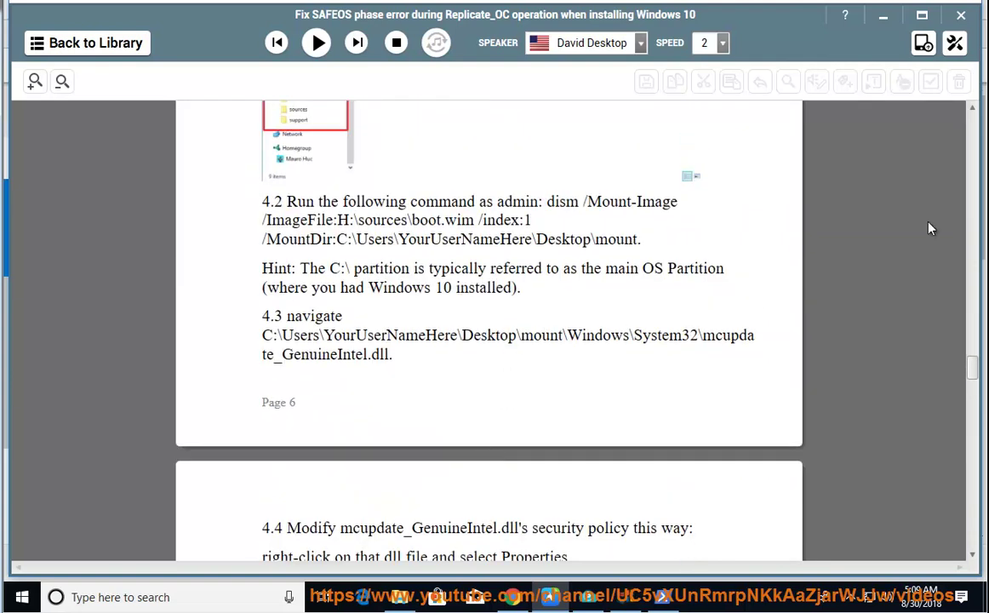
{"action": "left_click", "coordinate": [883, 16]}
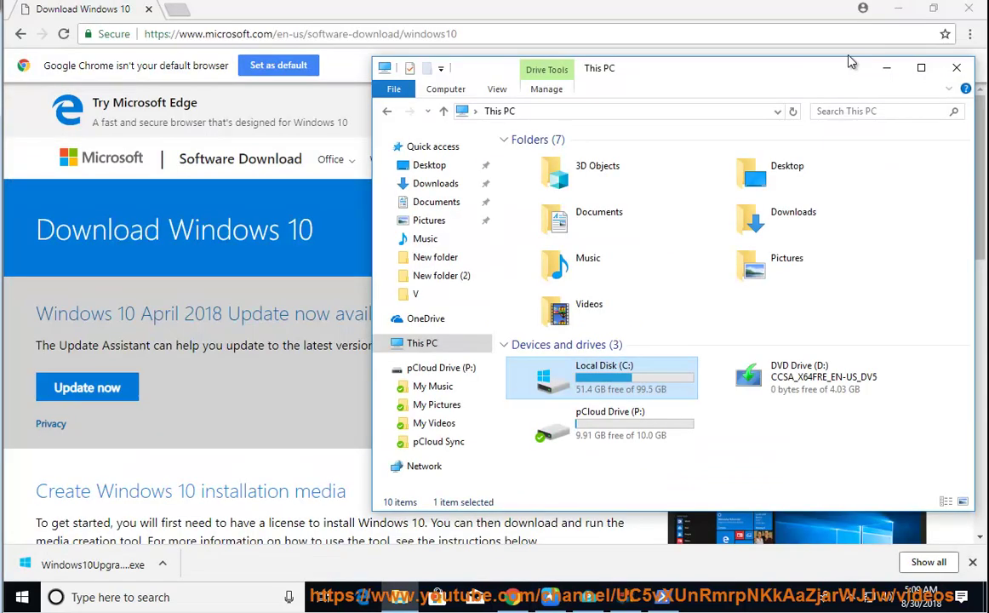
{"action": "double_click", "coordinate": [598, 395]}
{"action": "double_click", "coordinate": [660, 155]}
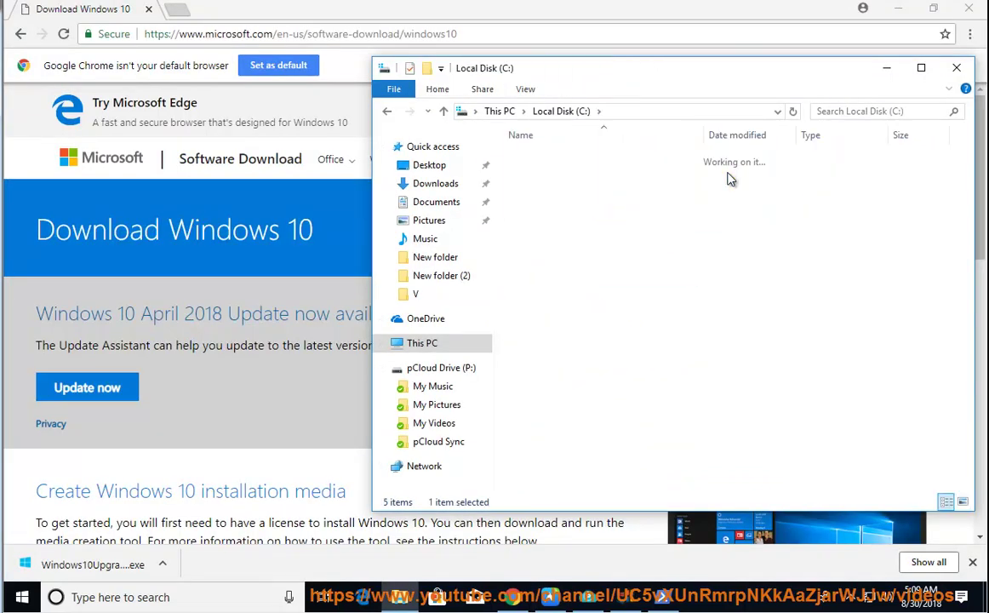
{"action": "double_click", "coordinate": [558, 191]}
{"action": "double_click", "coordinate": [553, 196]}
{"action": "left_click", "coordinate": [557, 208]}
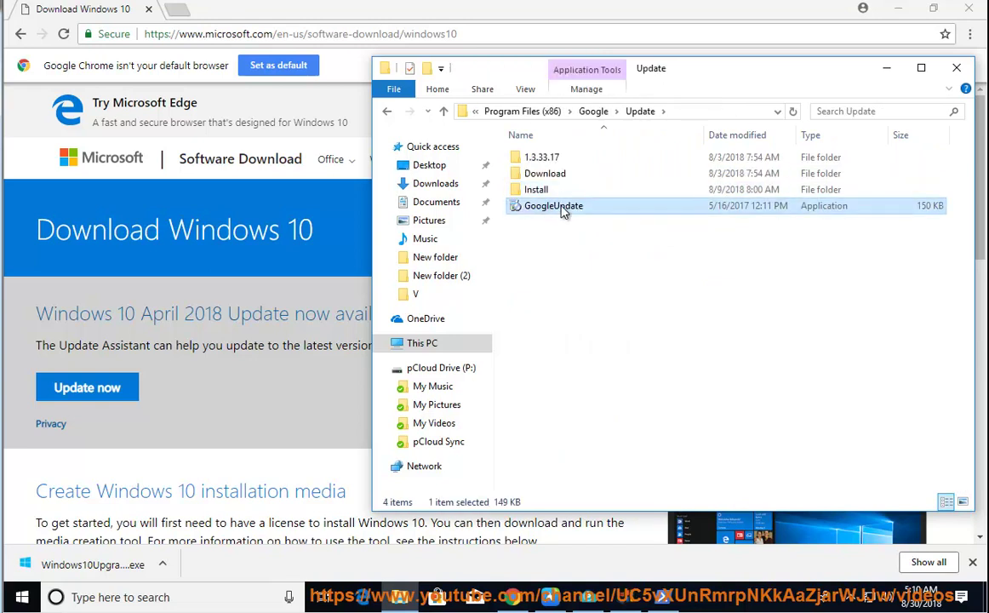
{"action": "right_click", "coordinate": [563, 212]}
{"action": "left_click", "coordinate": [544, 468]}
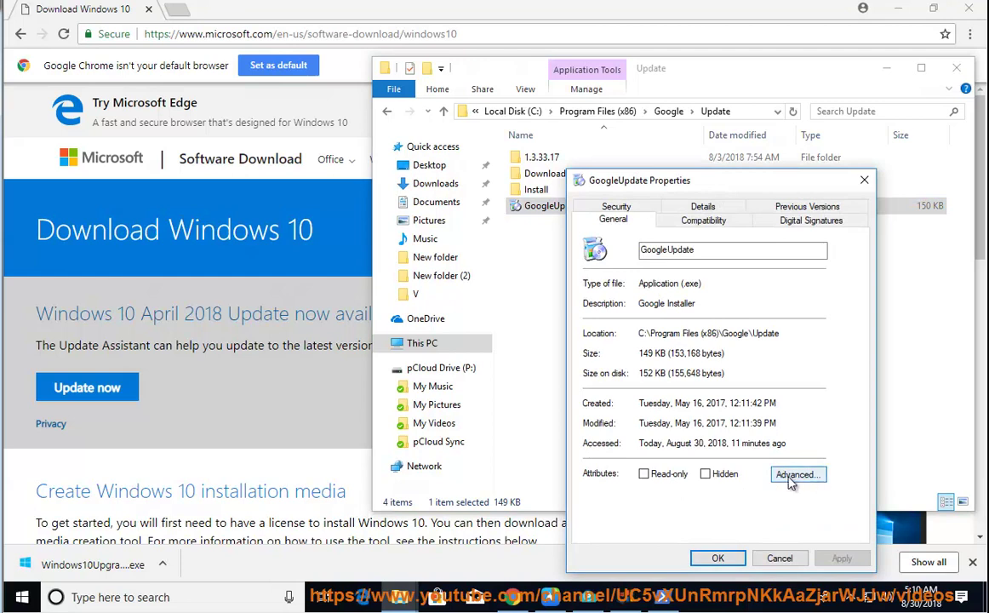
- Open the advanced security settings of GoogleUpdate and select the verified account test as the file's owner
{"action": "left_click", "coordinate": [621, 209]}
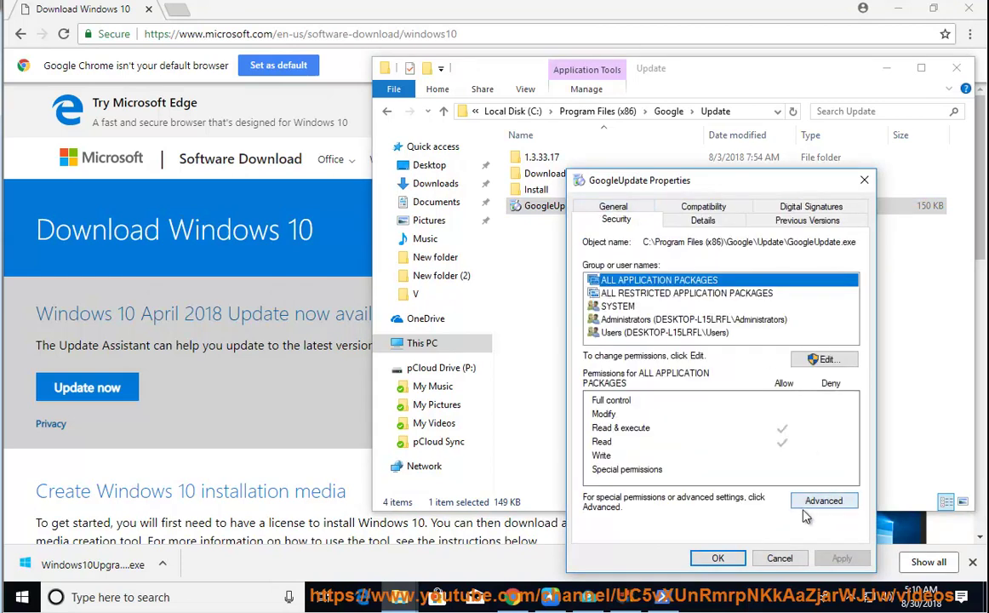
{"action": "left_click", "coordinate": [824, 501]}
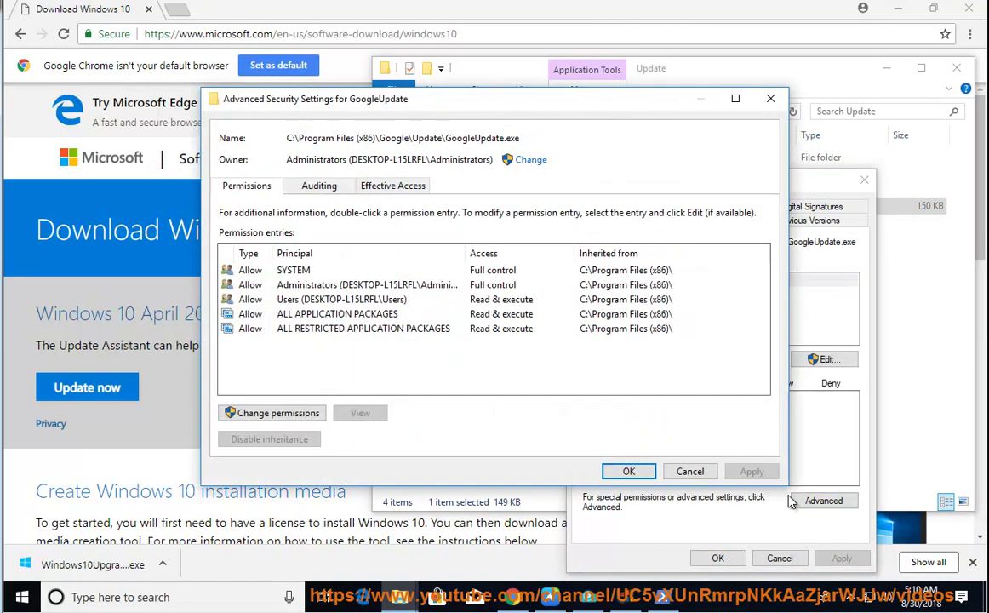
{"action": "left_click", "coordinate": [531, 169]}
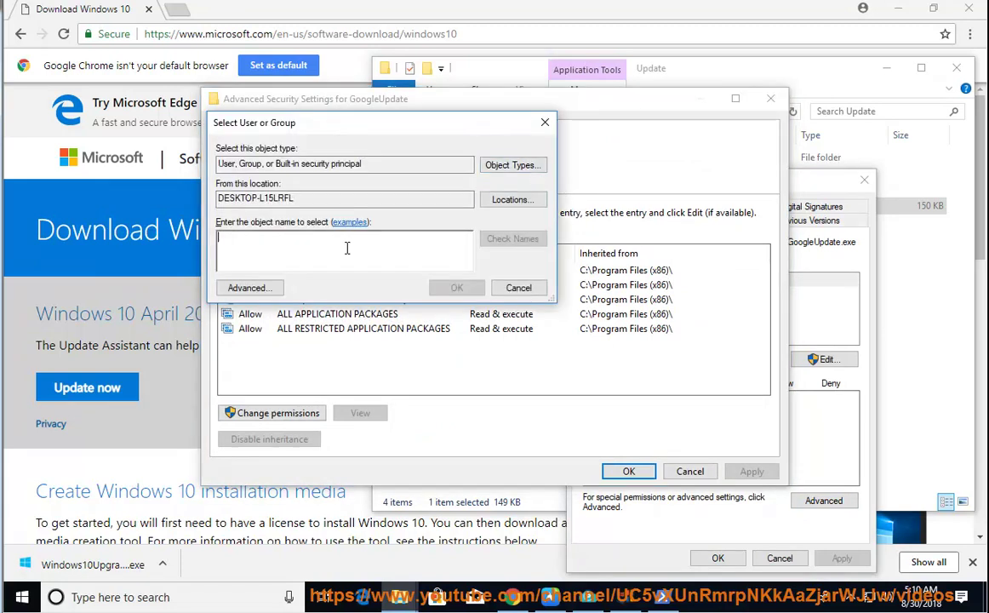
{"action": "type", "text": "te"}
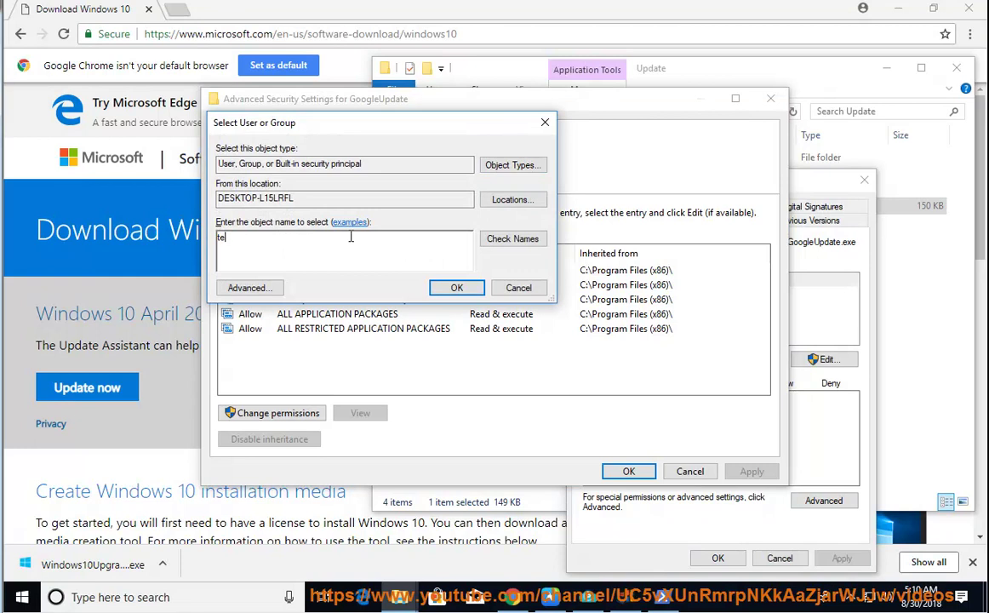
{"action": "key", "text": "BackSpace"}
{"action": "key", "text": "BackSpace"}
{"action": "type", "text": "test"}
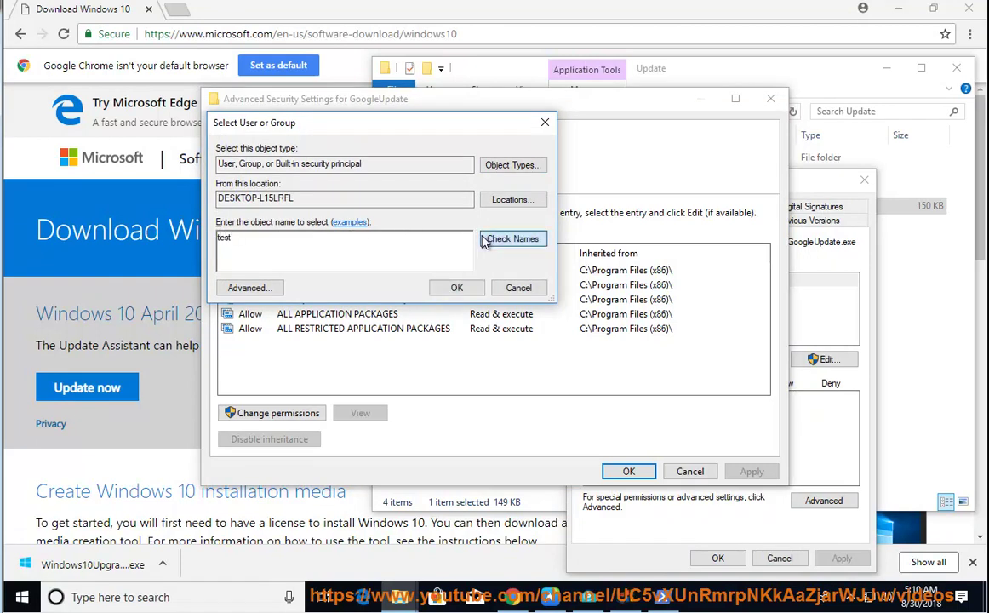
{"action": "left_click", "coordinate": [507, 239]}
{"action": "left_click_drag", "start_coordinate": [388, 238], "coordinate": [201, 240]}
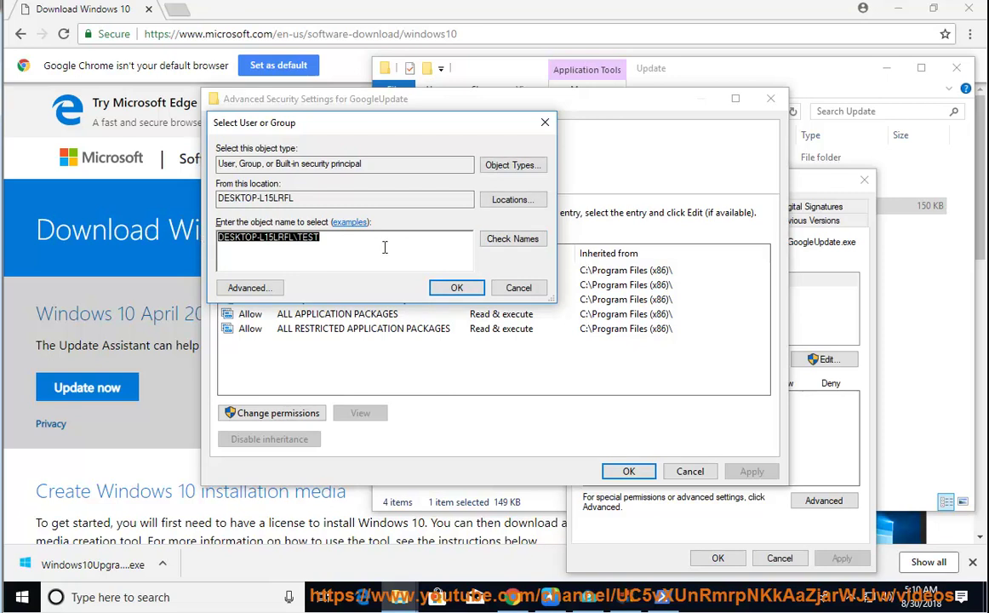
{"action": "left_click", "coordinate": [457, 290]}
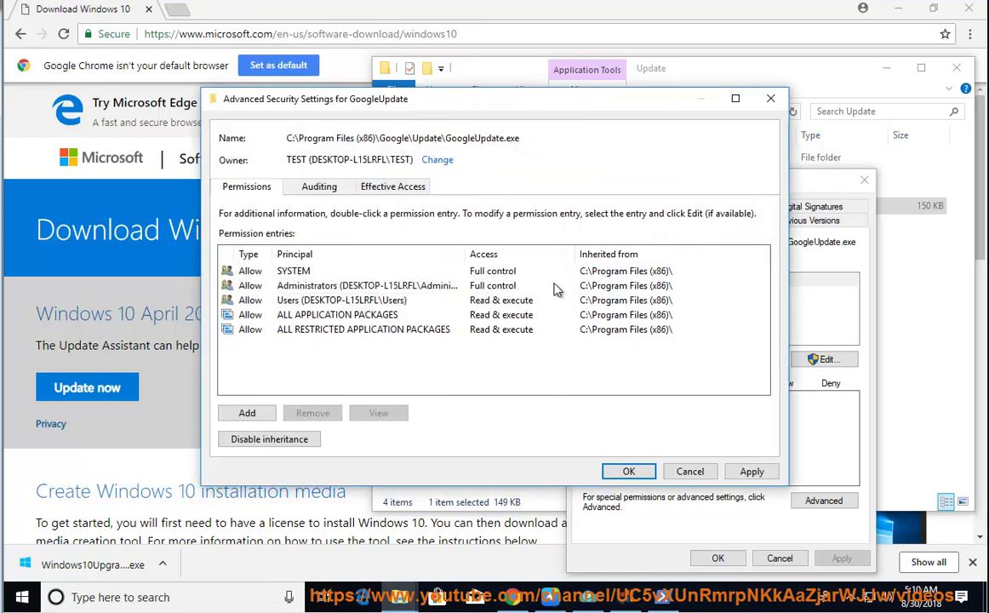
- Examine the SYSTEM and Administrators permission entries with a wider Principal column, discard the security changes and close the Update folder
{"action": "left_click", "coordinate": [309, 273]}
{"action": "left_click", "coordinate": [303, 287]}
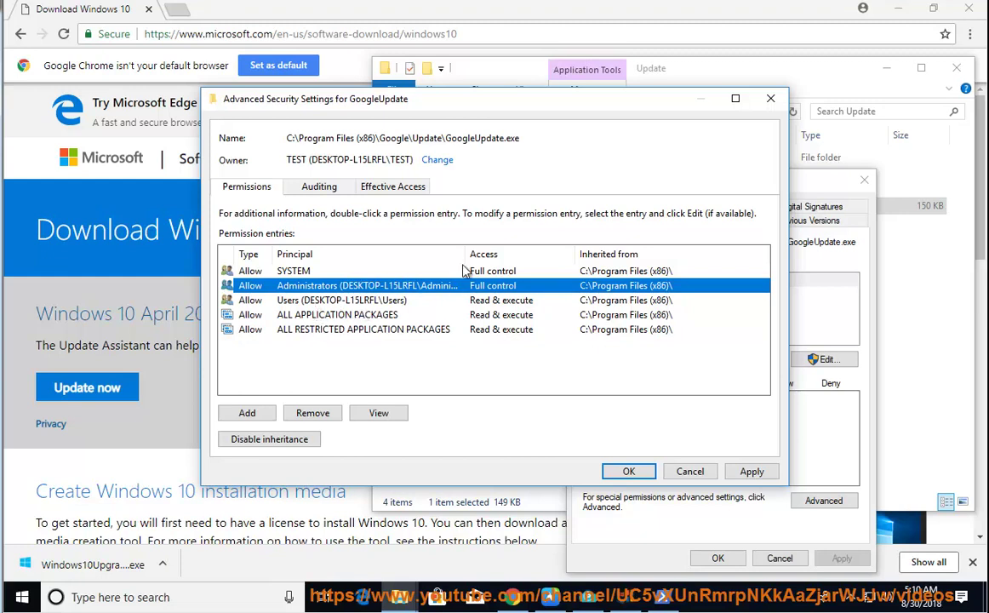
{"action": "left_click_drag", "start_coordinate": [466, 253], "coordinate": [503, 255]}
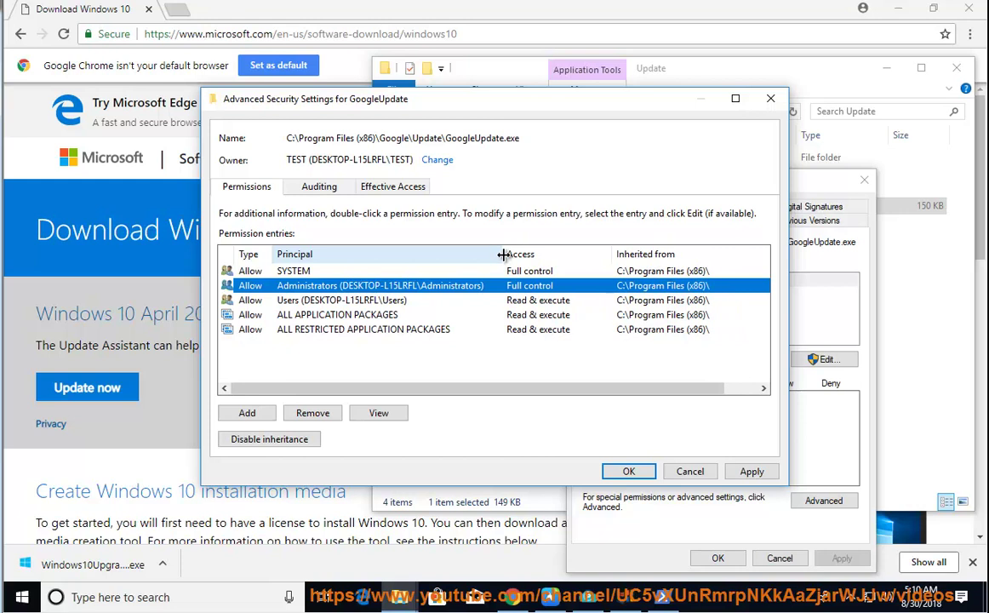
{"action": "left_click", "coordinate": [297, 272]}
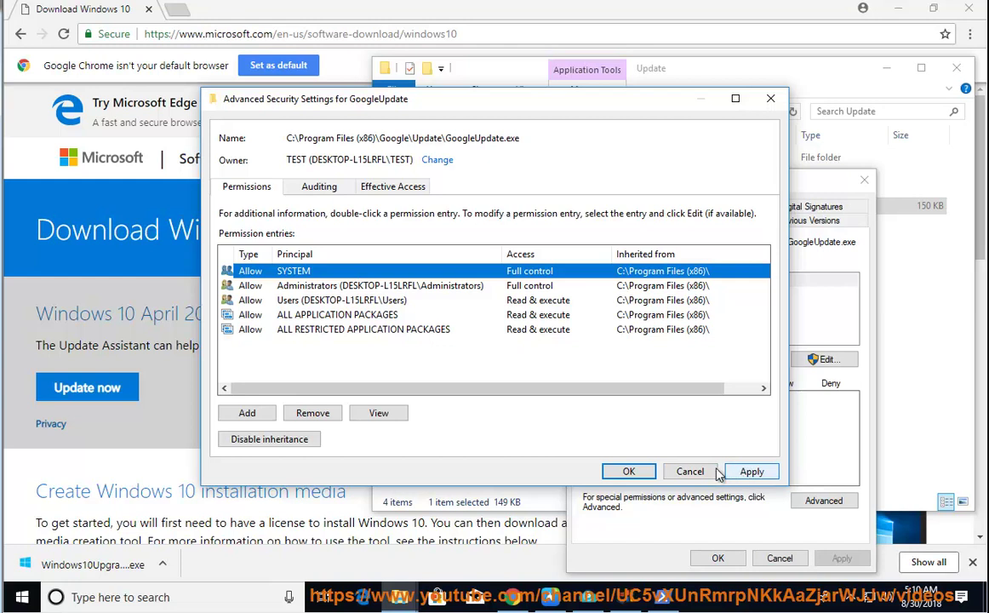
{"action": "left_click", "coordinate": [534, 287]}
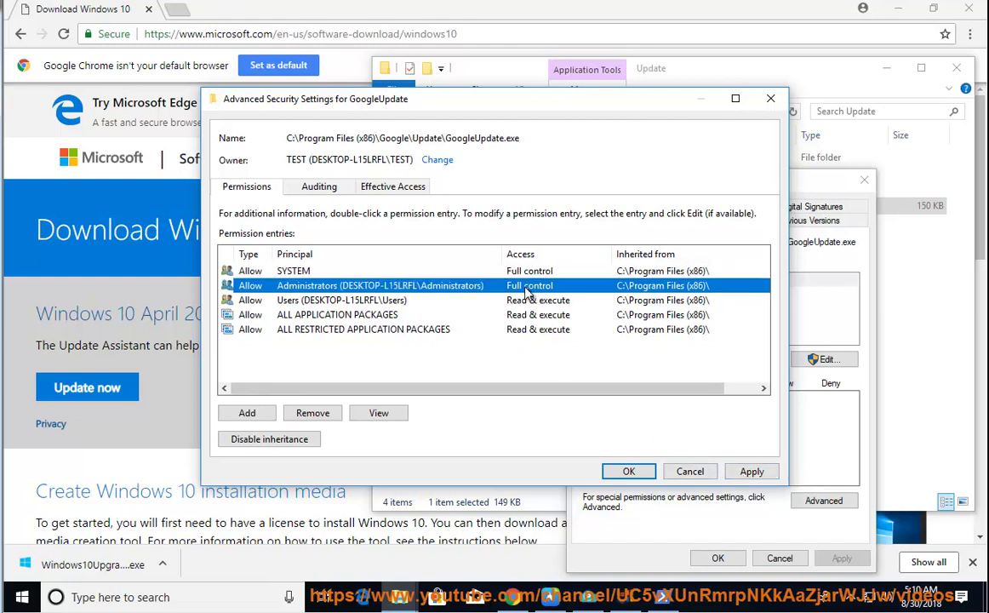
{"action": "left_click", "coordinate": [688, 471]}
{"action": "left_click", "coordinate": [779, 558]}
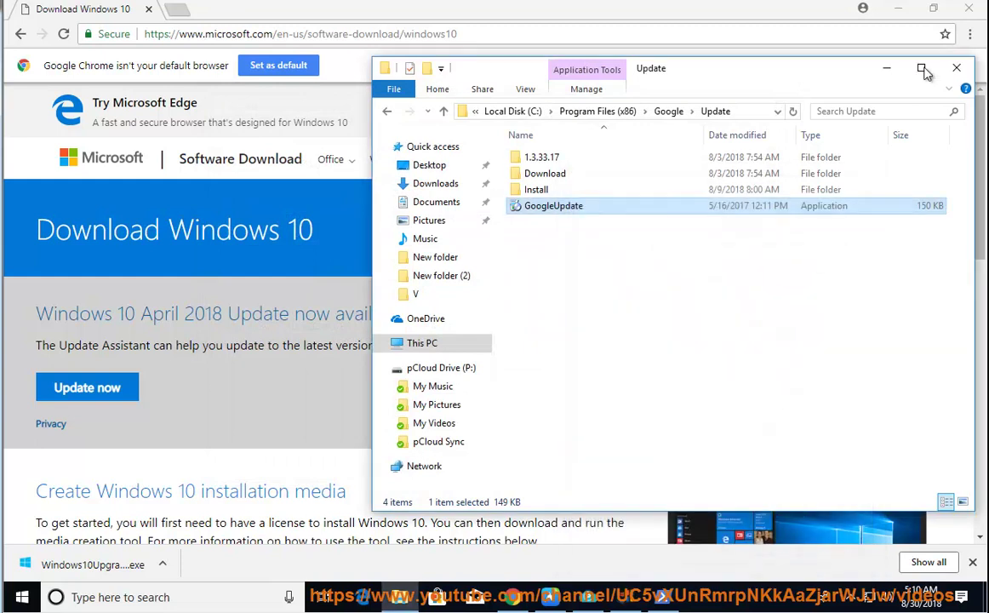
{"action": "left_click", "coordinate": [955, 67]}
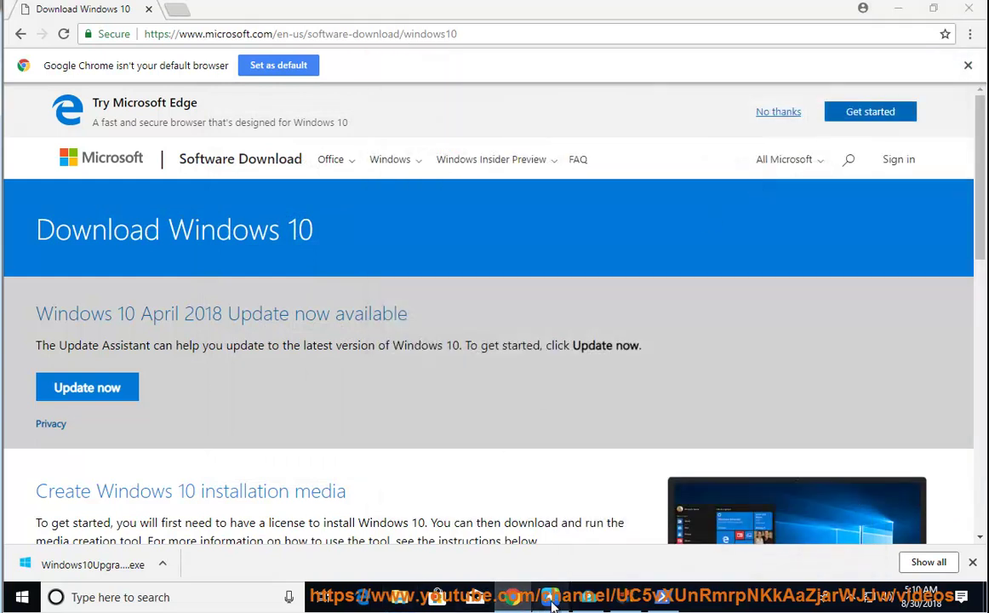
- Switch back to the guide, review its file ownership instructions through item 4.6, and resume the reading aloud
{"action": "left_click", "coordinate": [550, 597]}
{"action": "scroll", "coordinate": [526, 378], "scroll_direction": "up", "scroll_amount": 6}
{"action": "scroll", "coordinate": [526, 378], "scroll_direction": "down", "scroll_amount": 8}
{"action": "scroll", "coordinate": [530, 411], "scroll_direction": "down", "scroll_amount": 9}
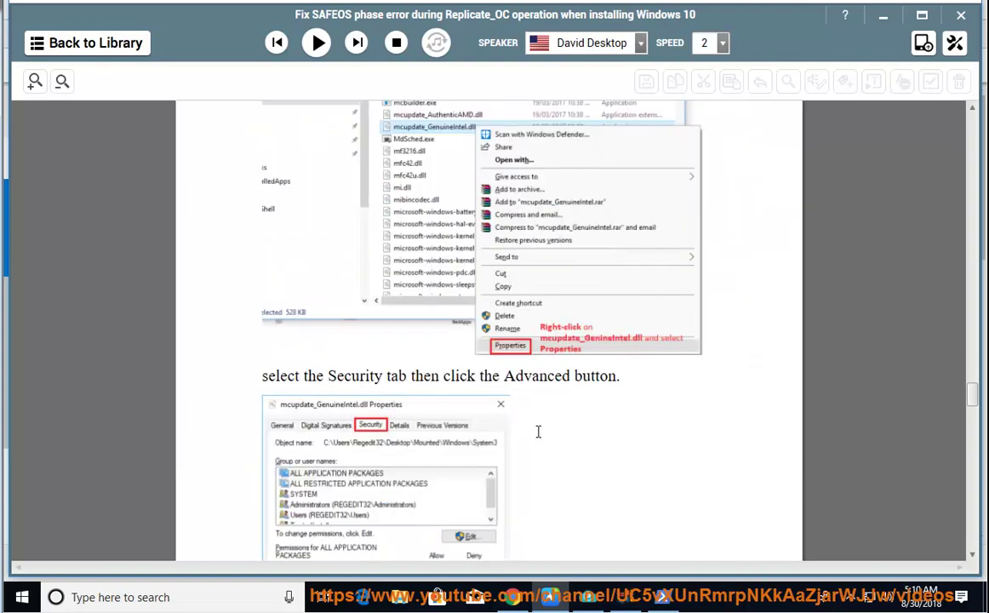
{"action": "scroll", "coordinate": [507, 428], "scroll_direction": "down", "scroll_amount": 3}
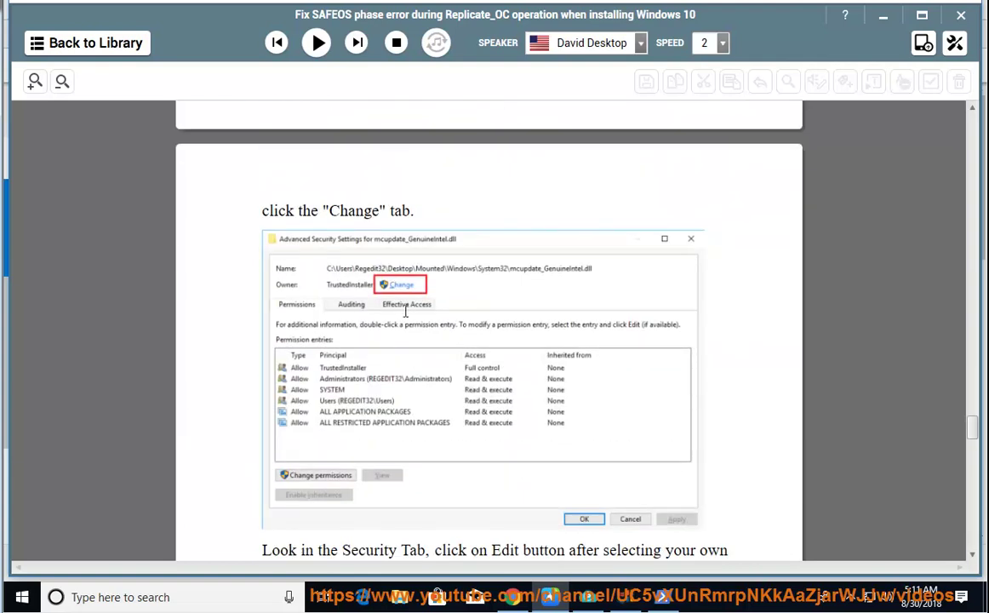
{"action": "scroll", "coordinate": [412, 353], "scroll_direction": "down", "scroll_amount": 3}
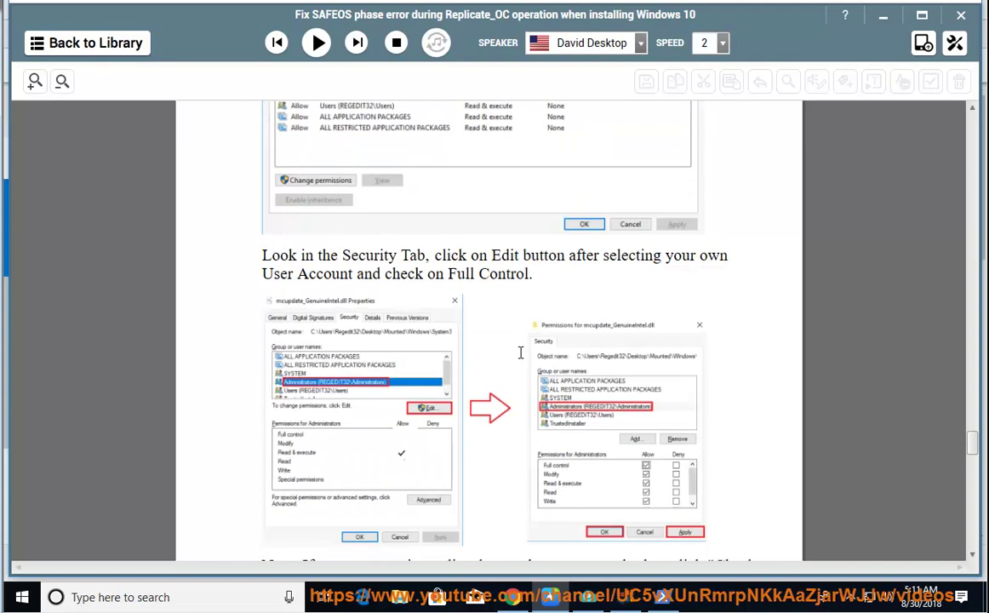
{"action": "scroll", "coordinate": [578, 419], "scroll_direction": "down", "scroll_amount": 6}
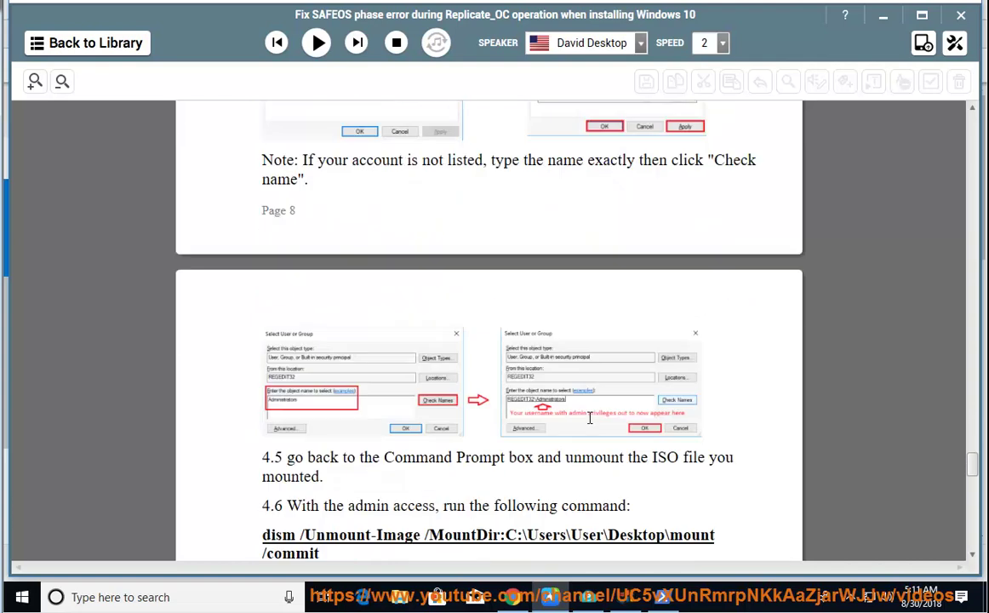
{"action": "left_click", "coordinate": [315, 44]}
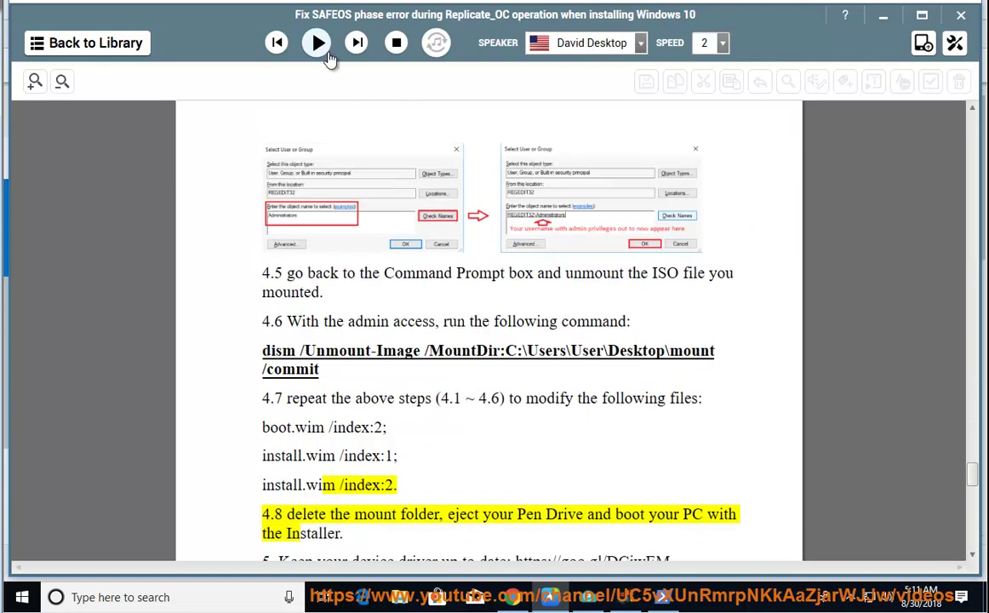